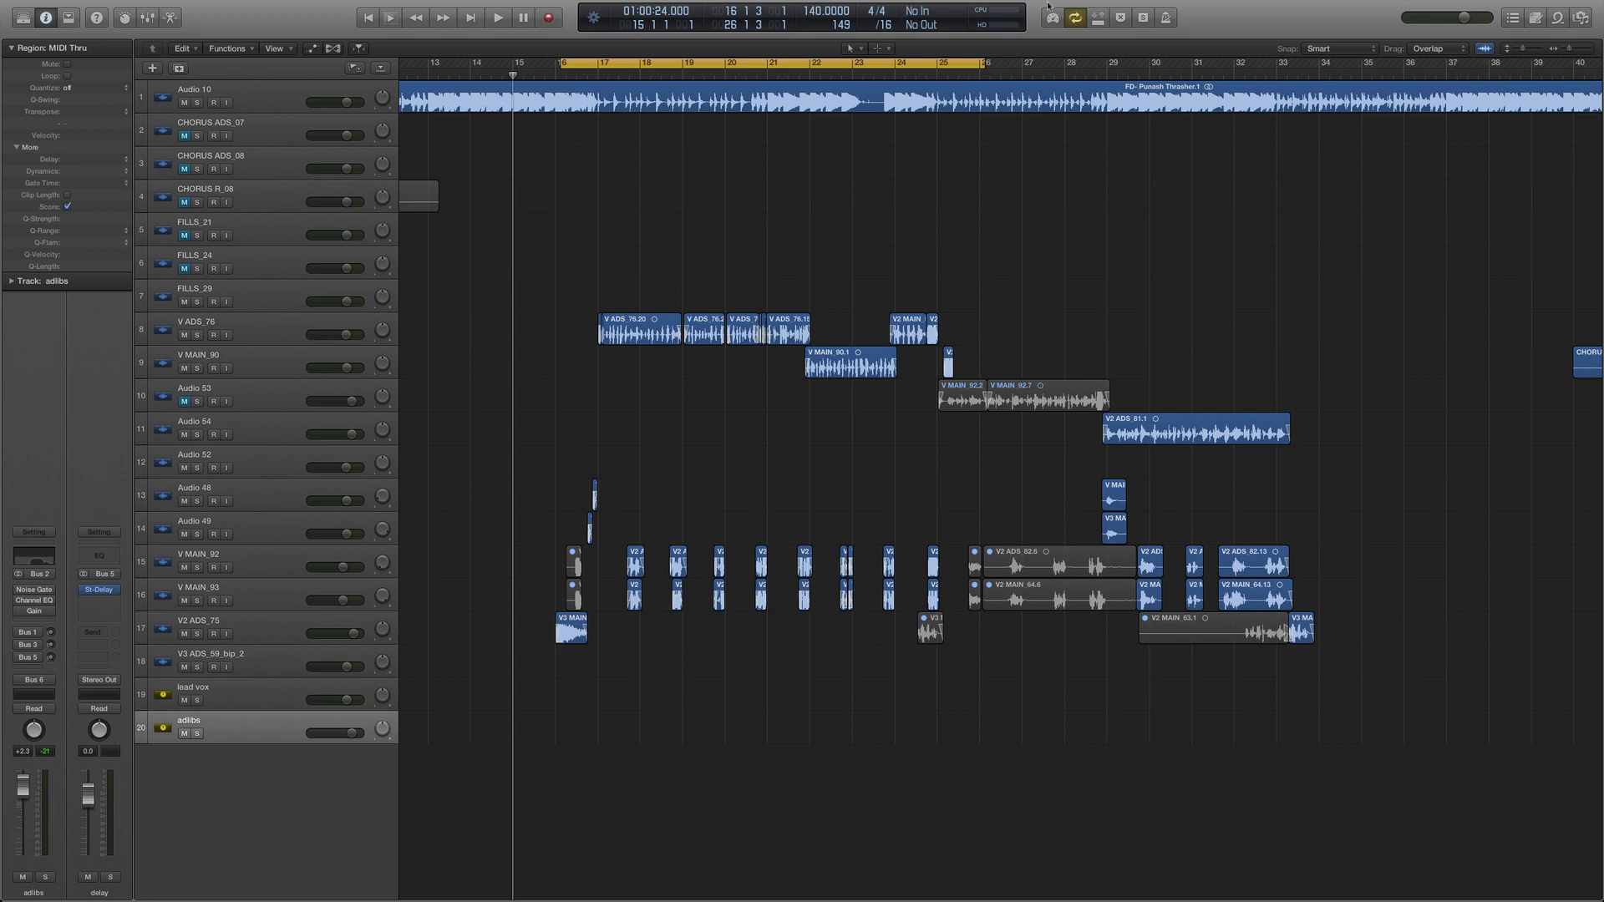
- Extend the cycle range back to start at bar 15 and select the V ADS_76 track
drag(560, 66, 515, 71)
click(240, 329)
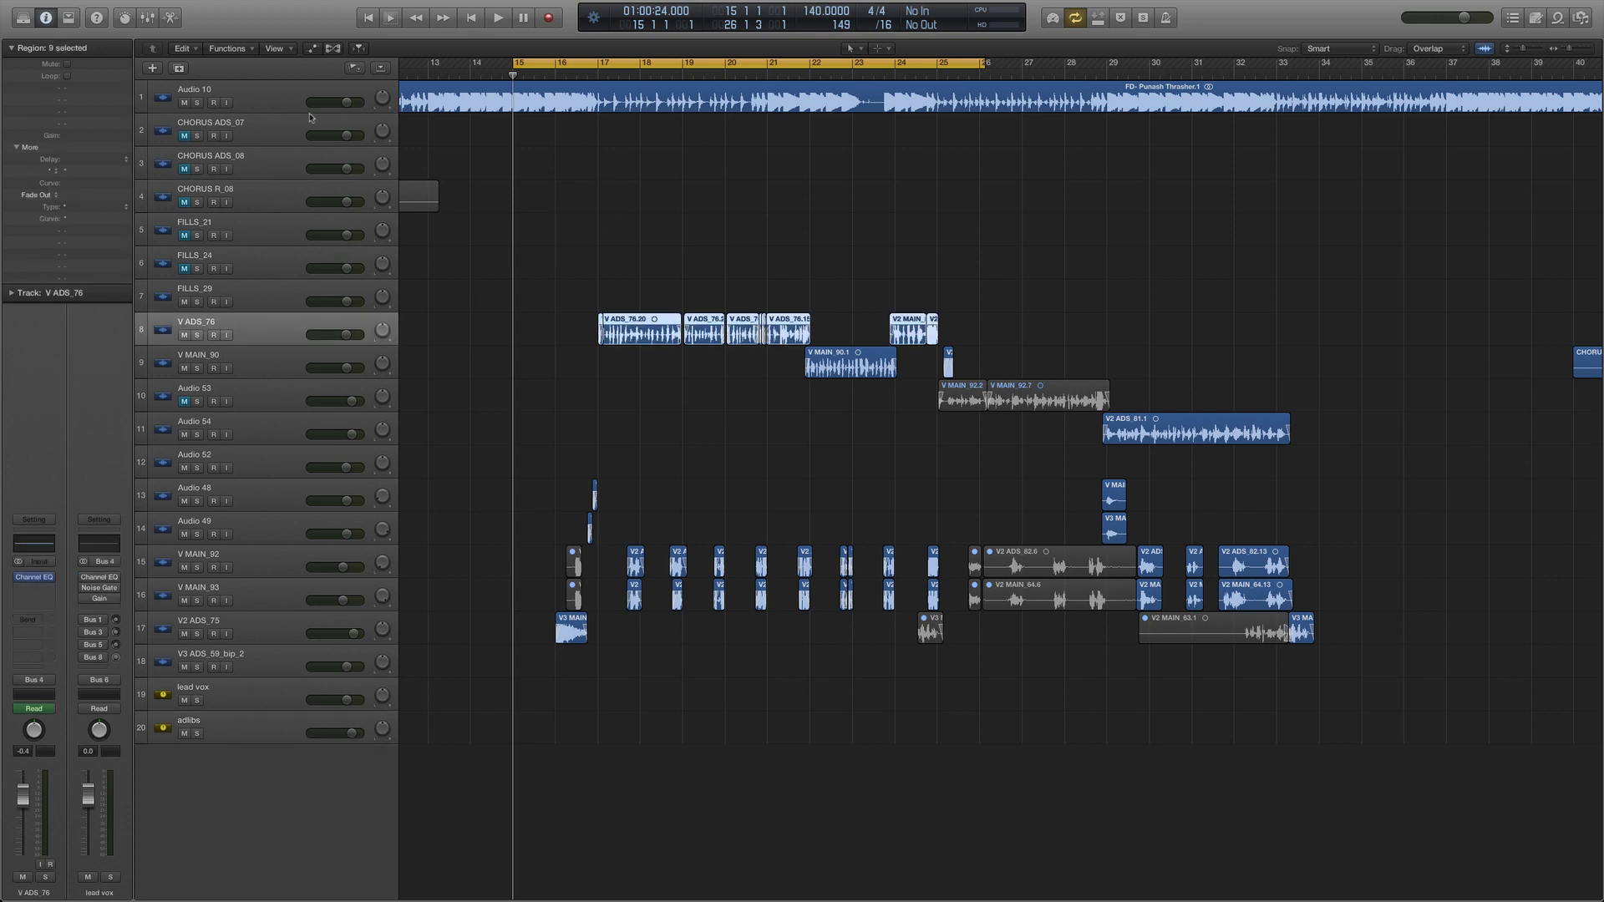
- Mute the Audio 10 and V2 ADS_75 tracks and play the looped verse vocals without the instrumental
click(185, 103)
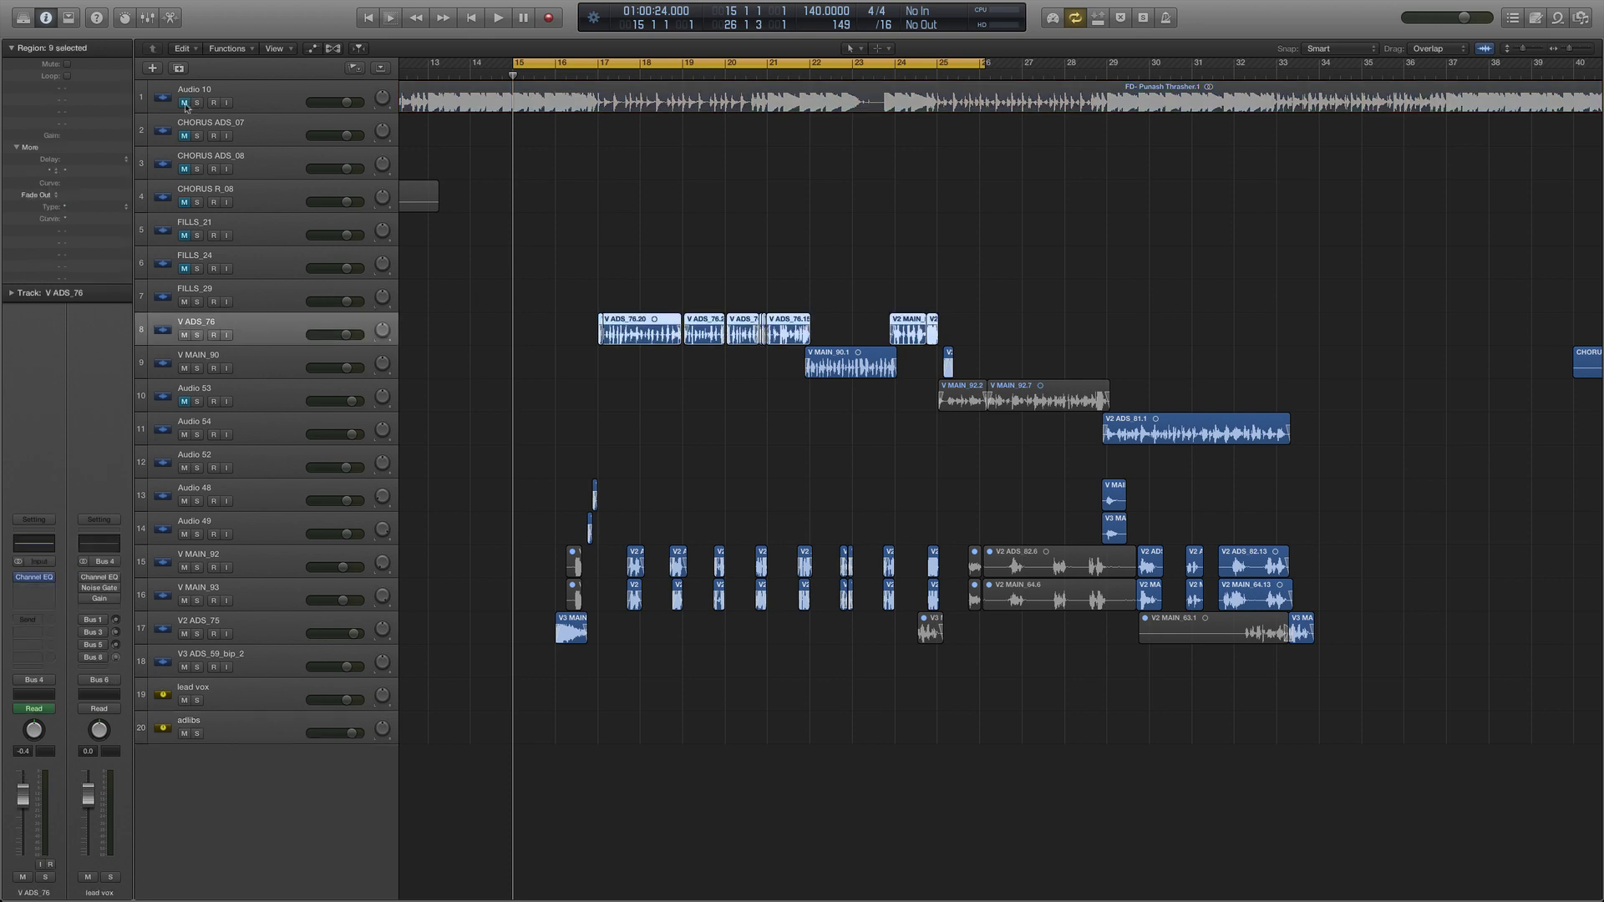
key(space)
key(space)
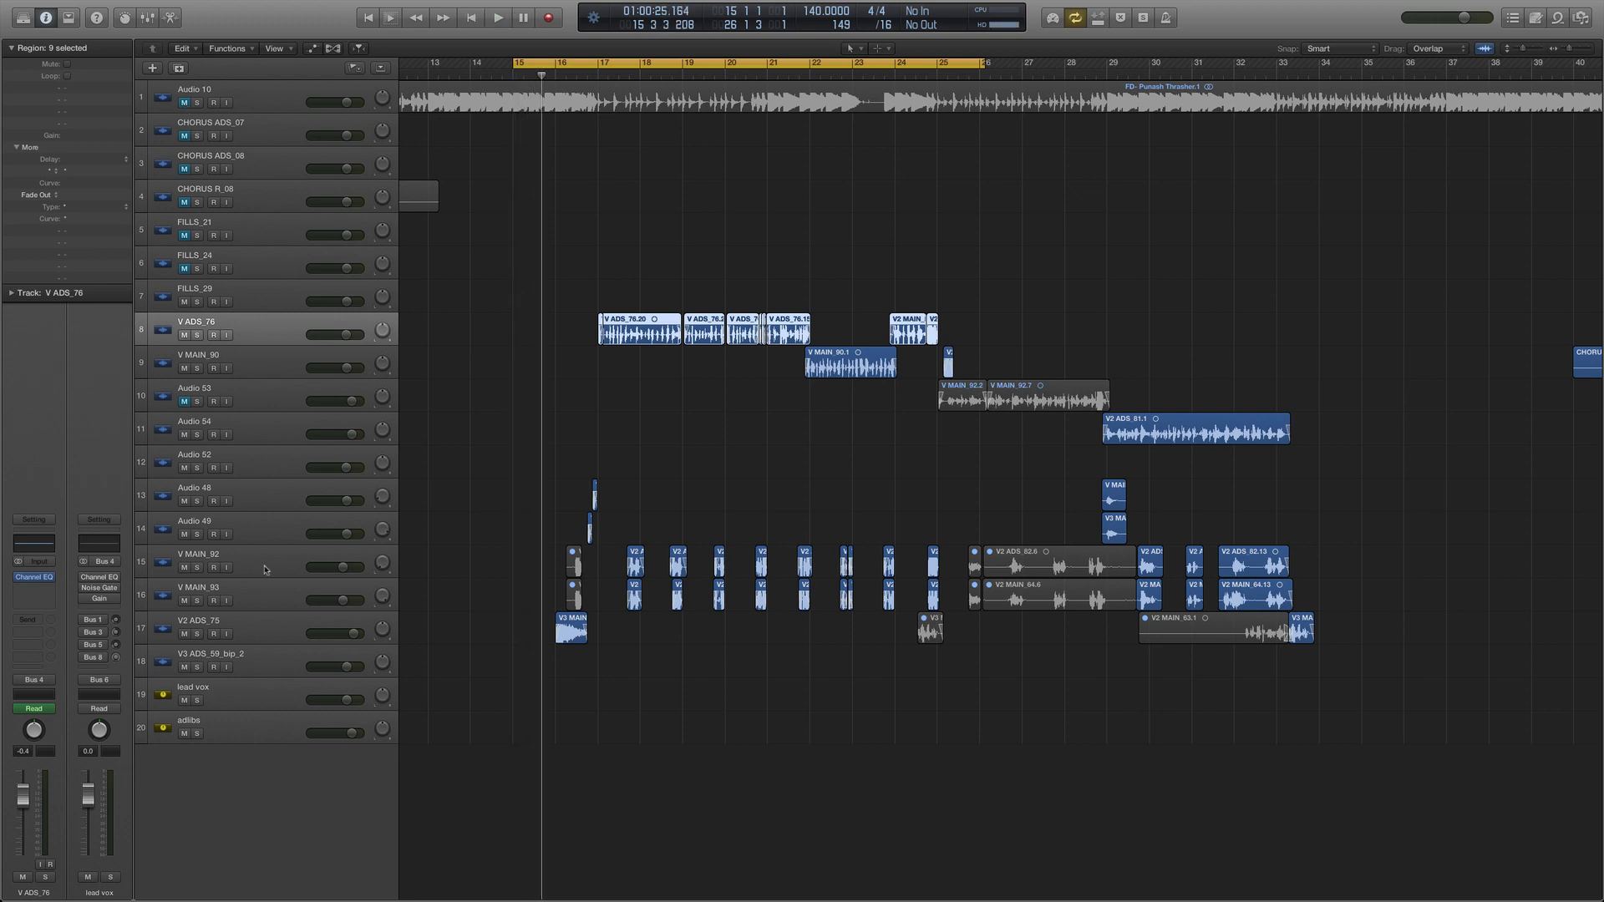
click(185, 635)
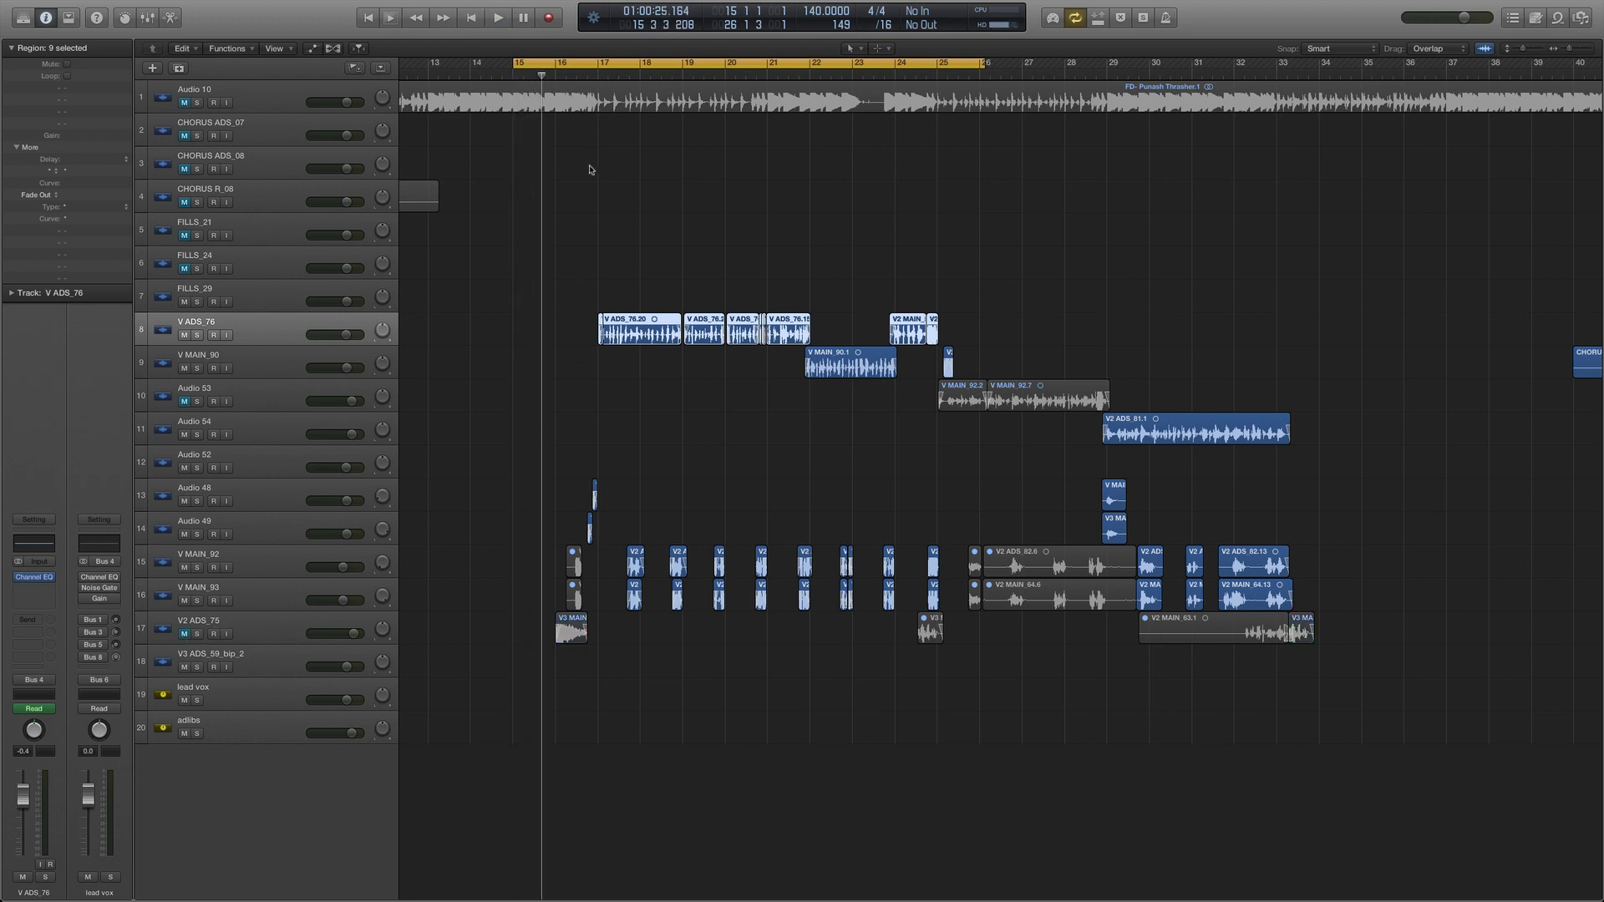
key(space)
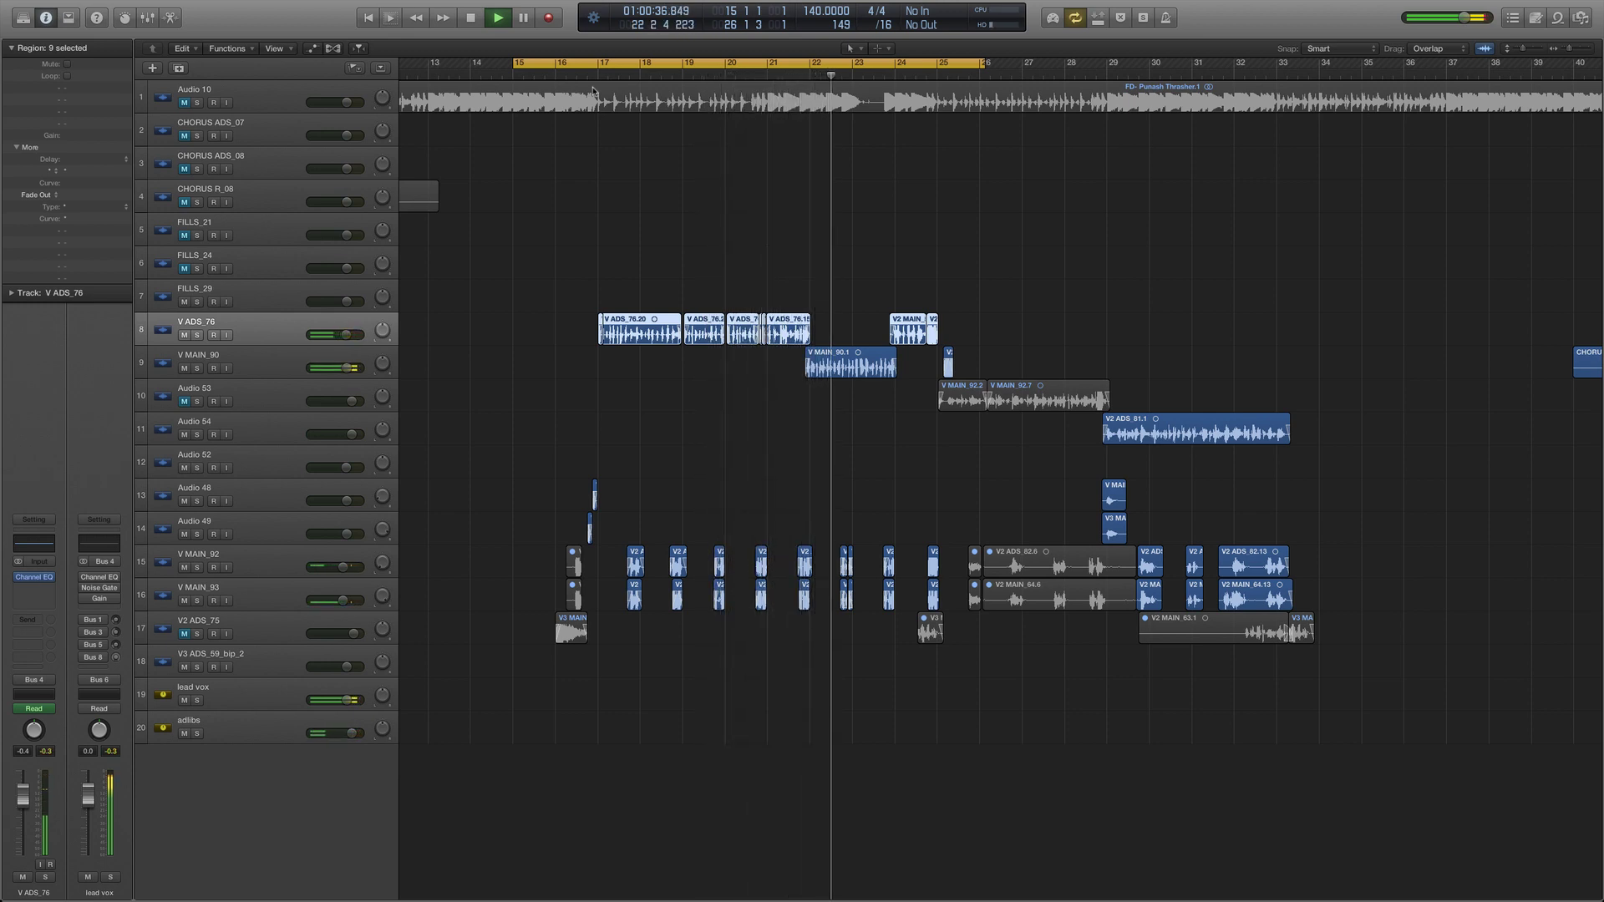
key(space)
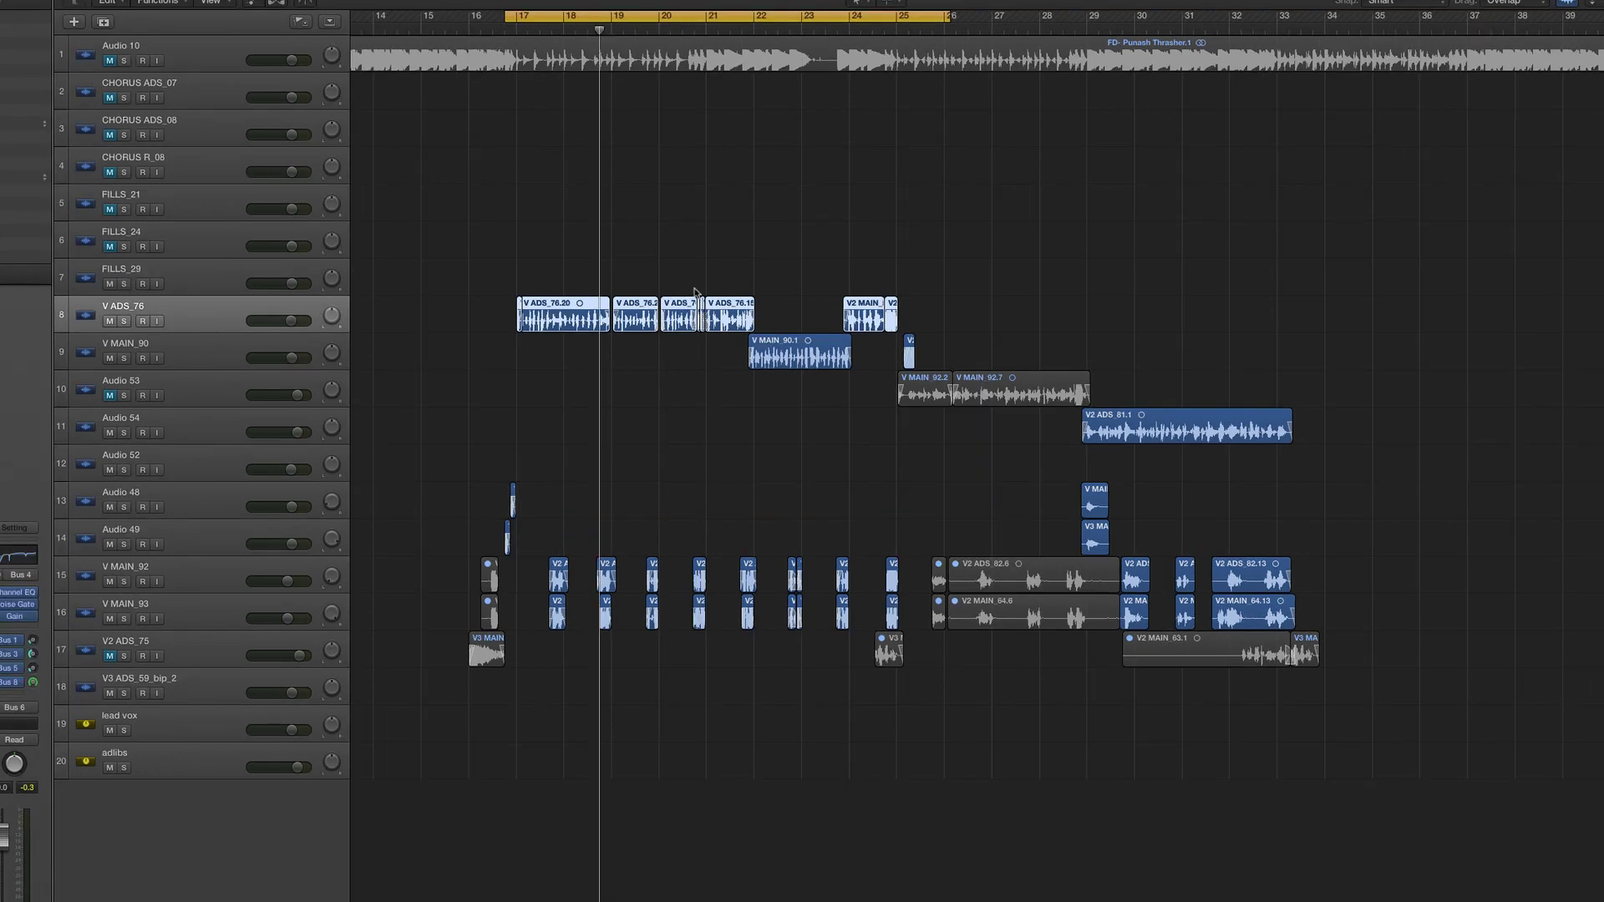
key(space)
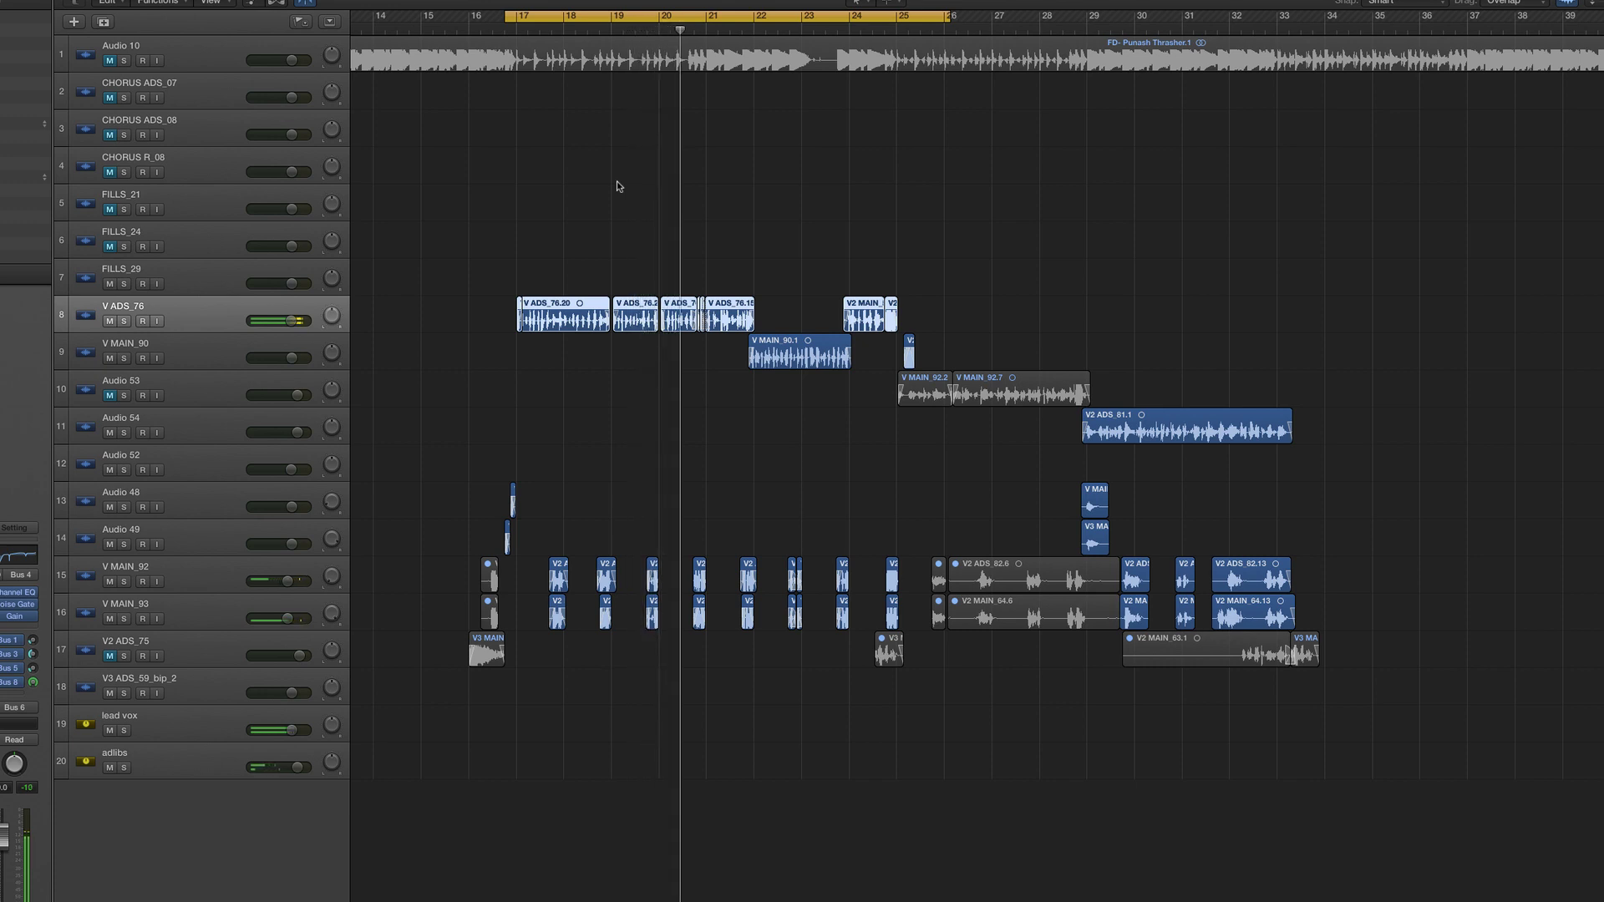
key(space)
- Unmute the Audio 10 track and play the verse vocals together with the instrumental
click(182, 48)
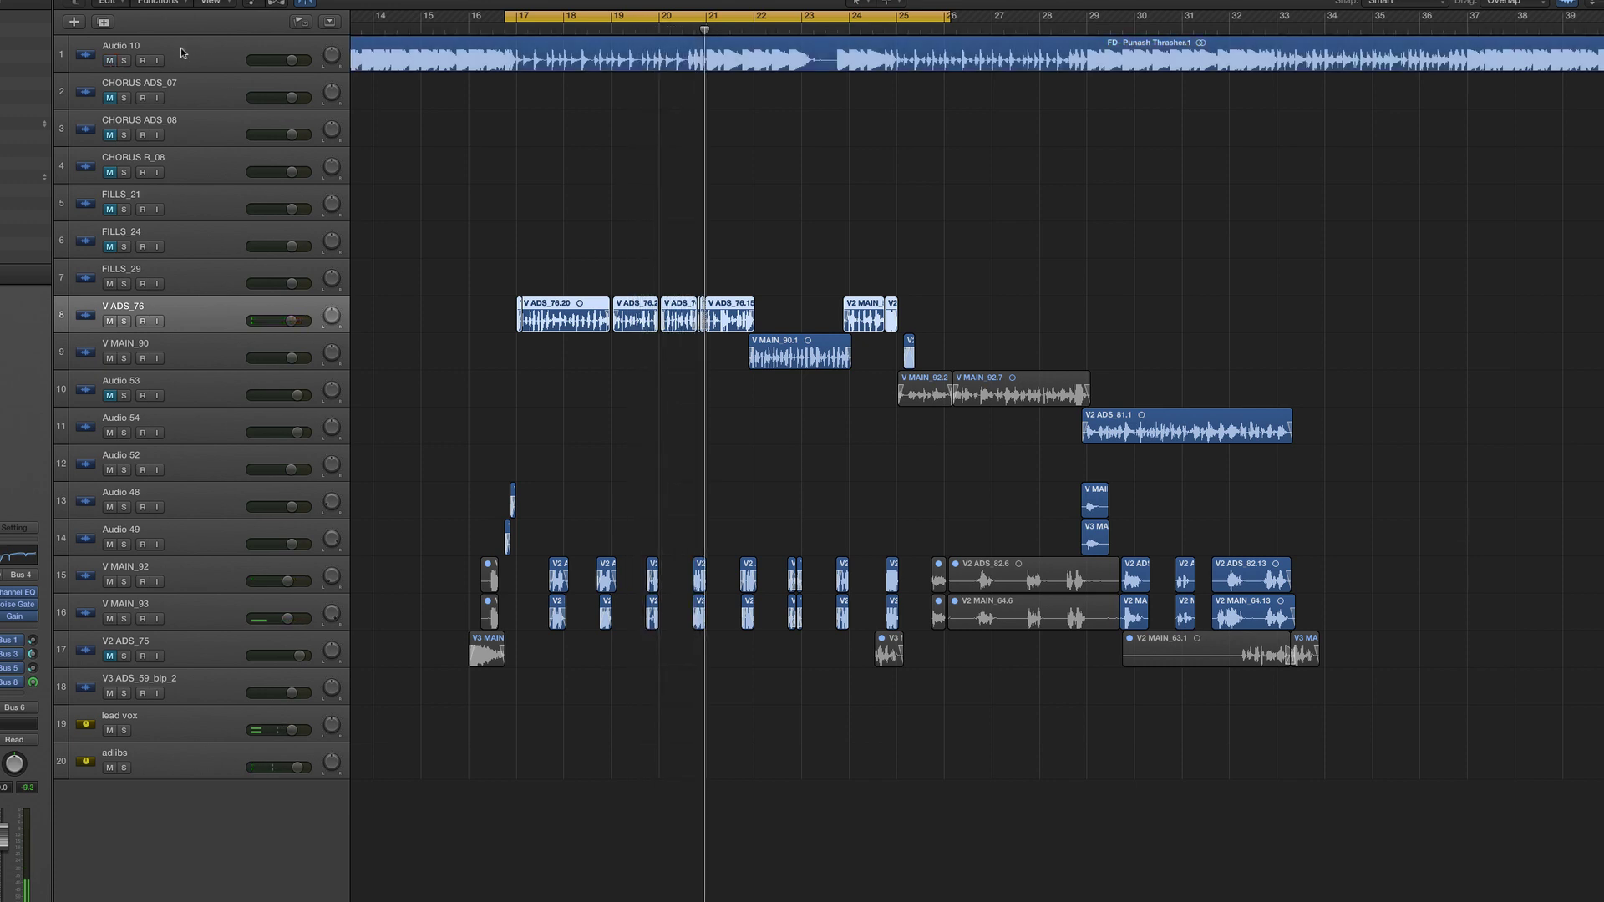
key(space)
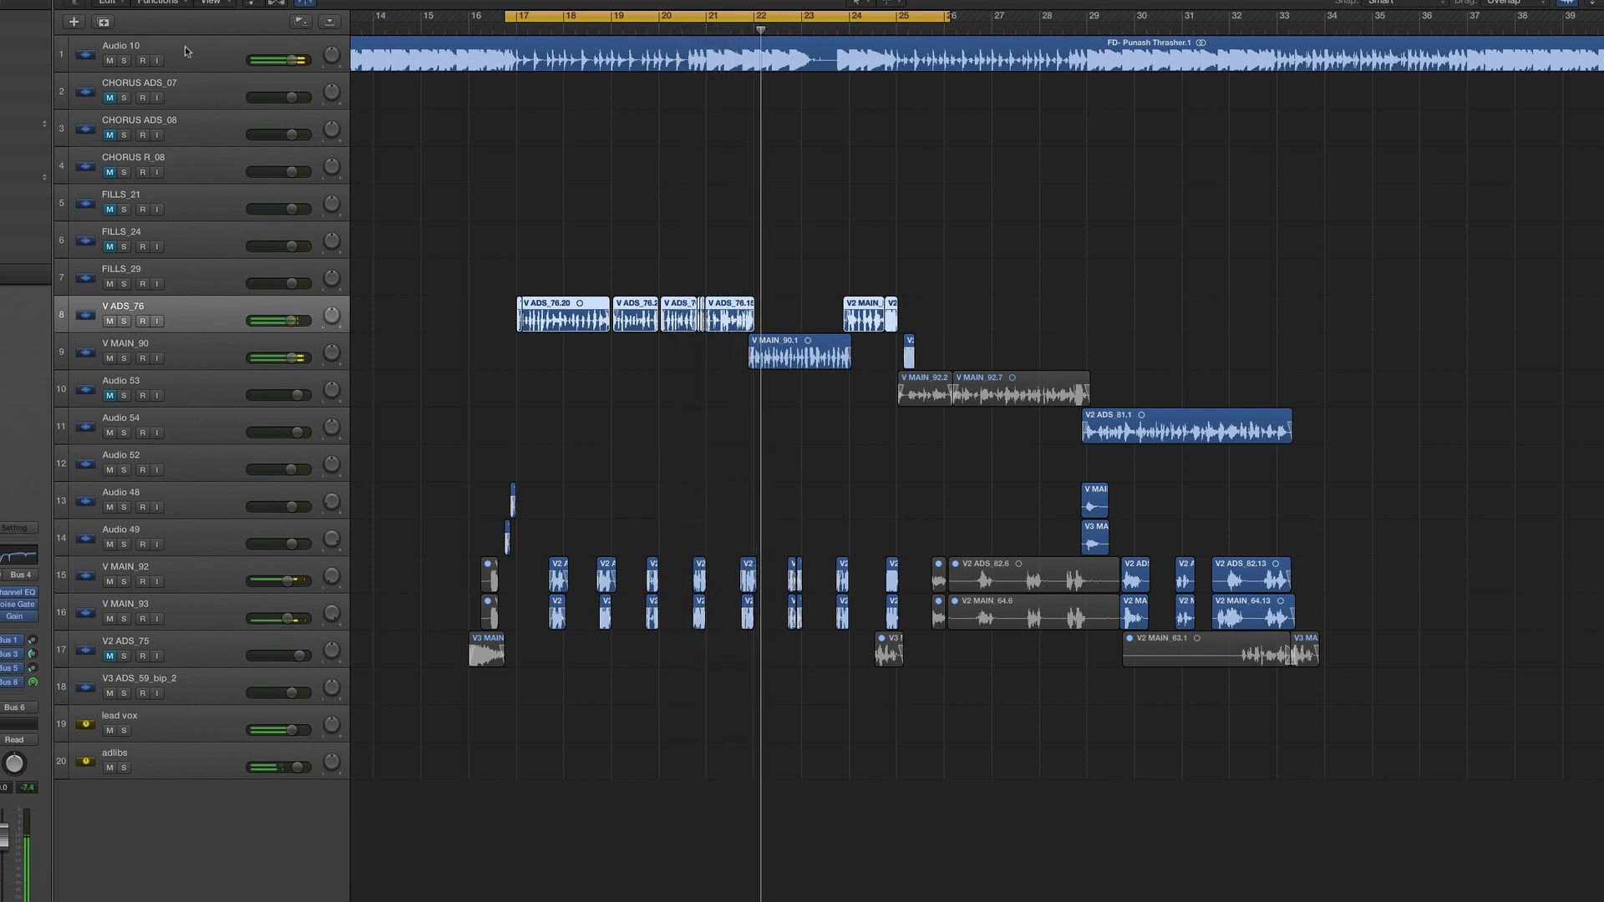
key(space)
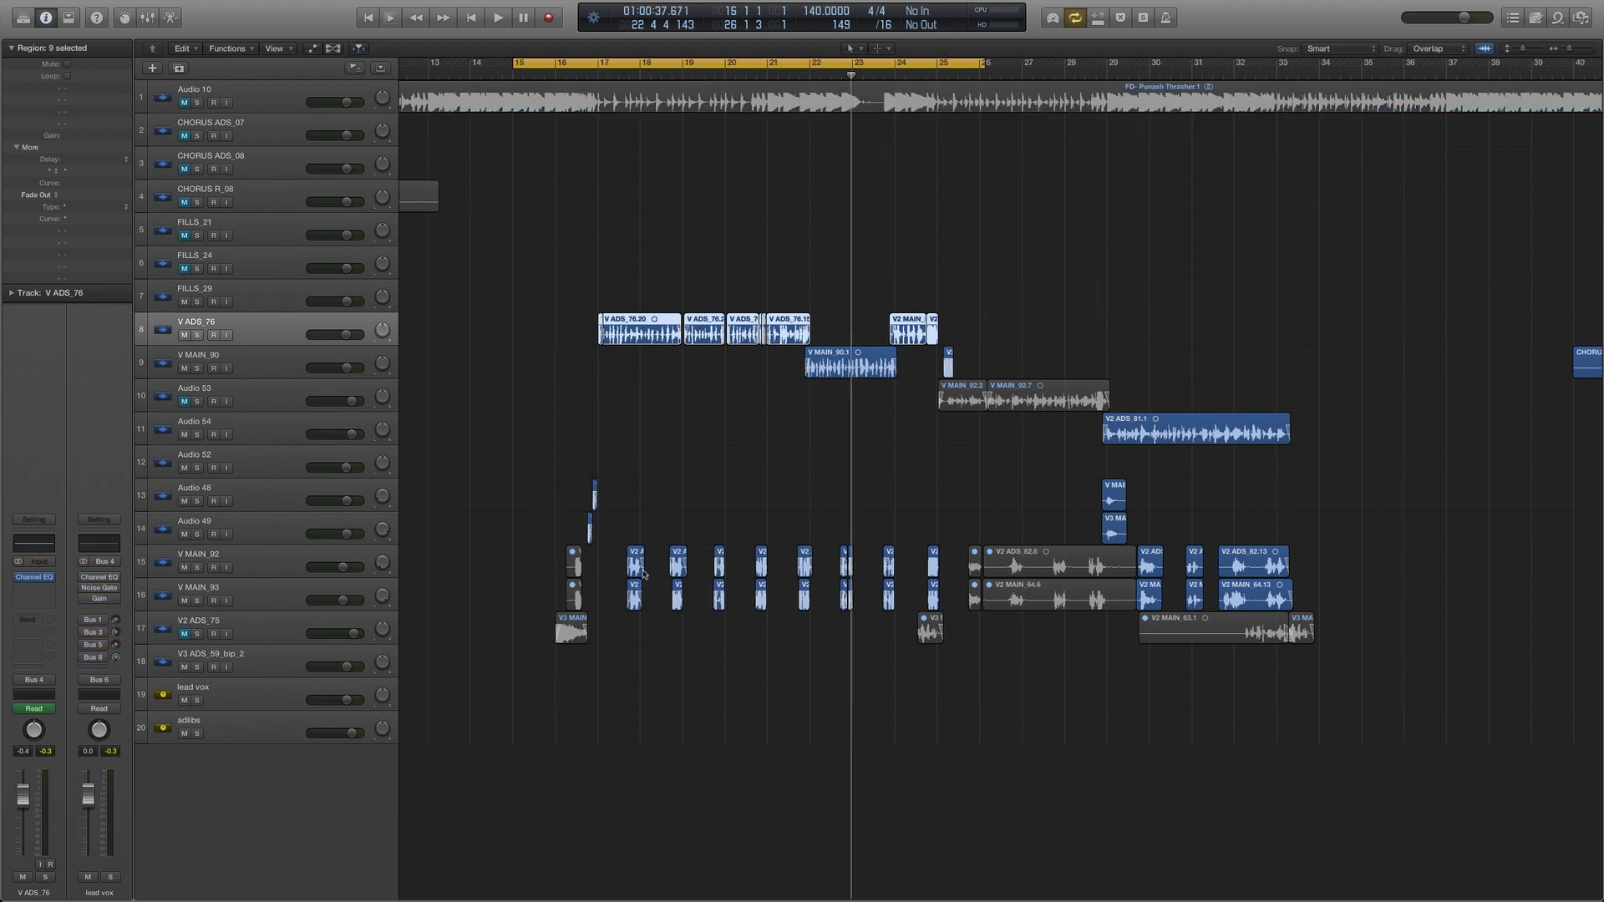
- Examine how the V MAIN_92 and V MAIN_93 layers line up with the V ADS_76 vocal at 17.4 and 18.4
click(1579, 51)
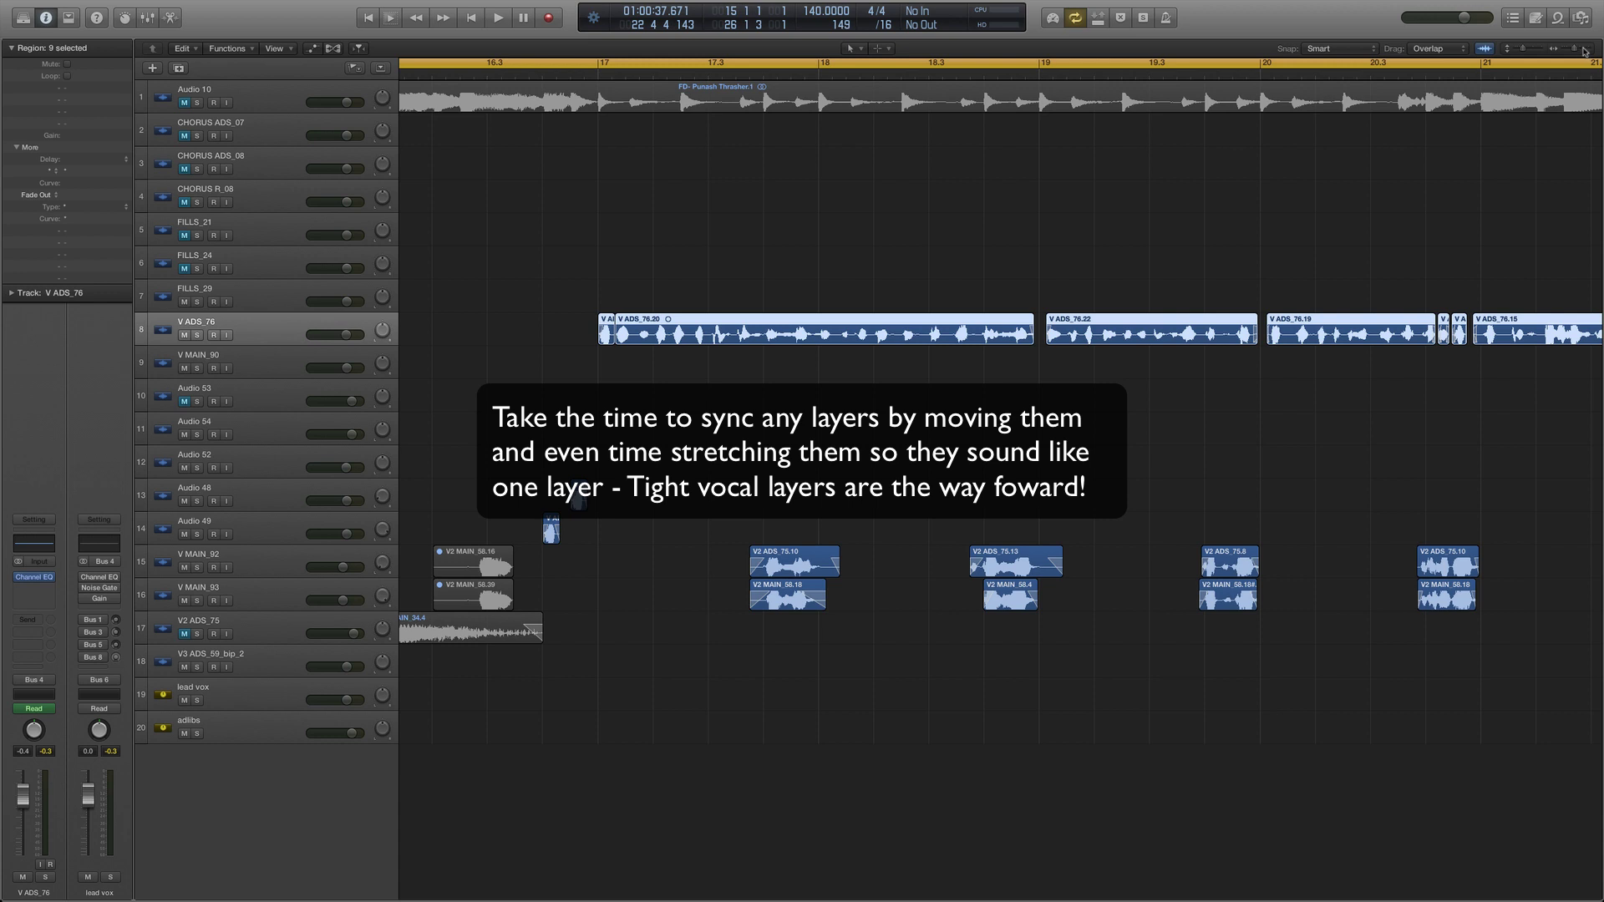
click(1584, 52)
scroll(1089, 332, right, 5)
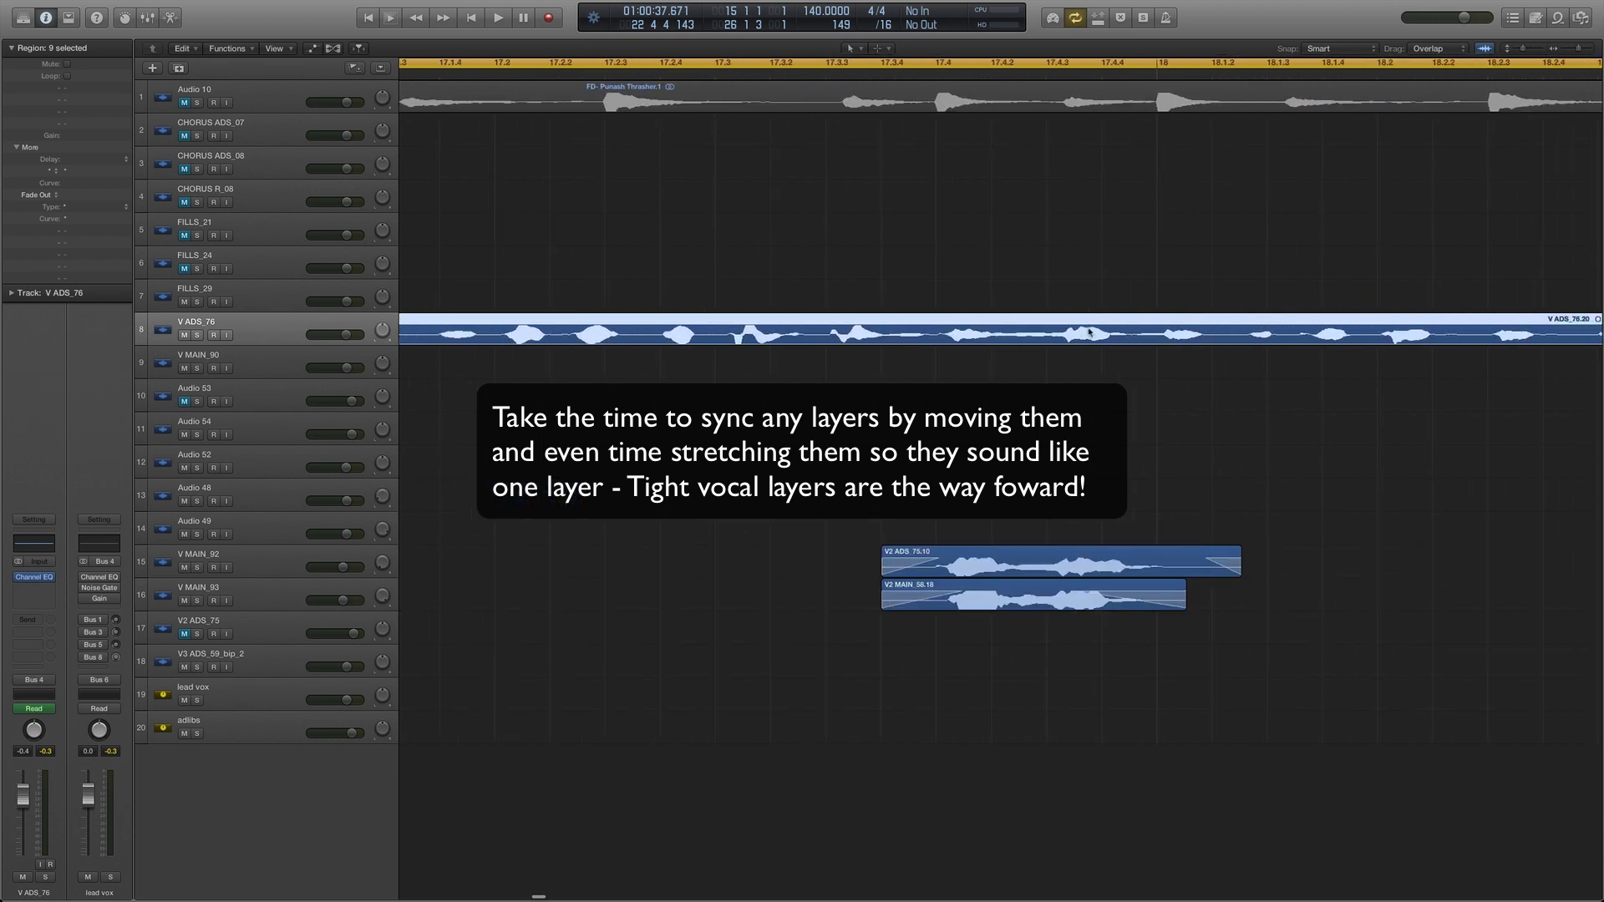
click(944, 78)
click(953, 77)
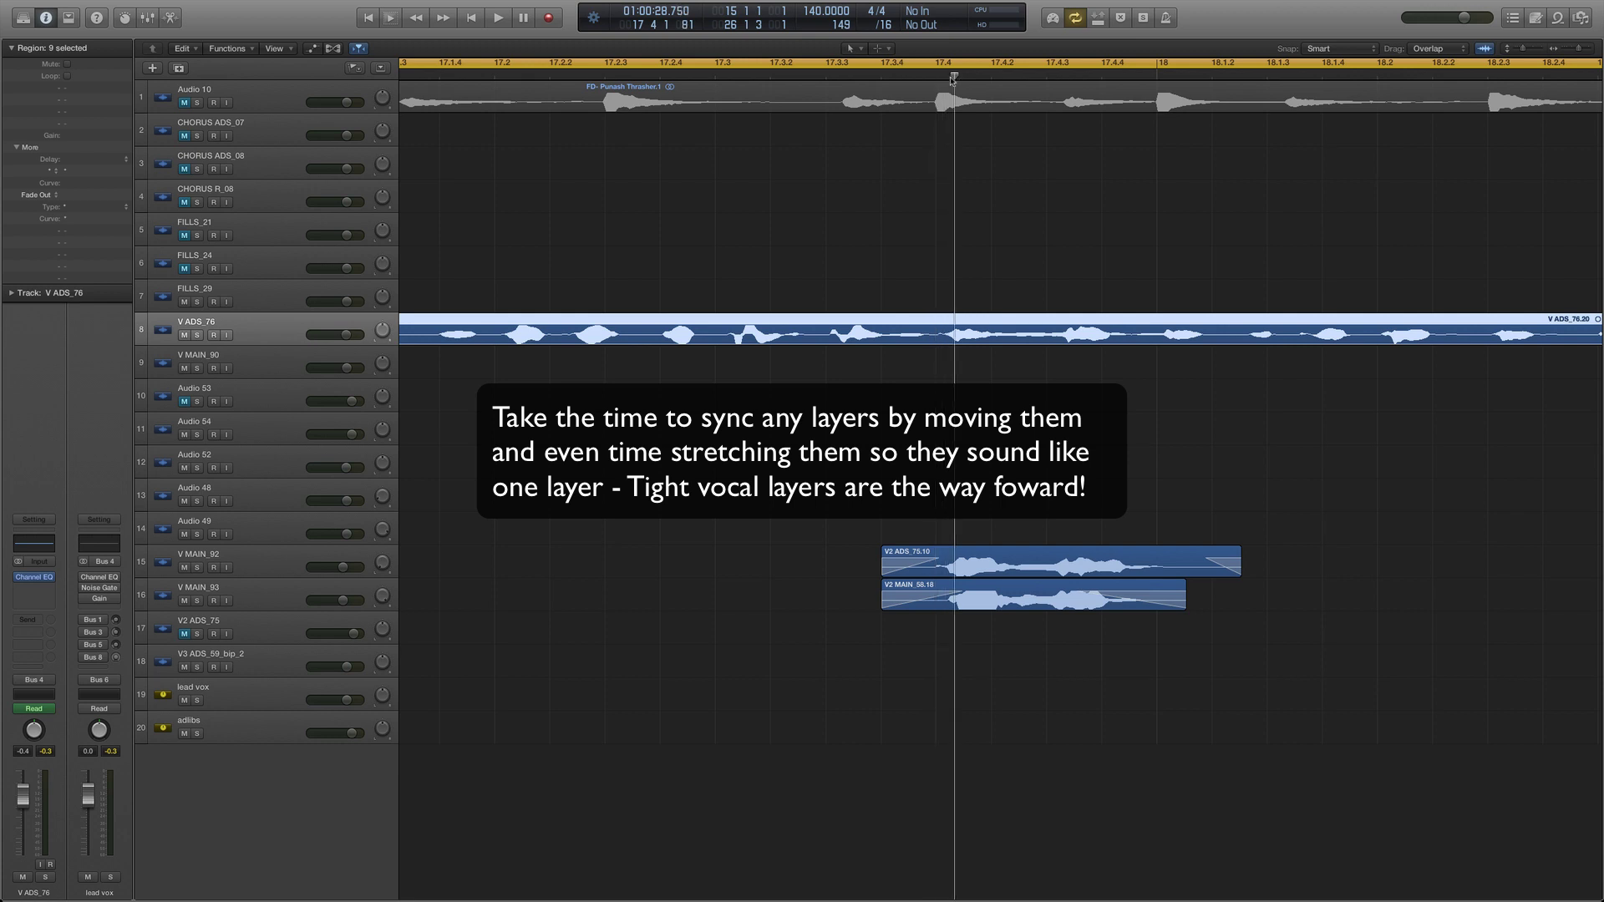
click(945, 79)
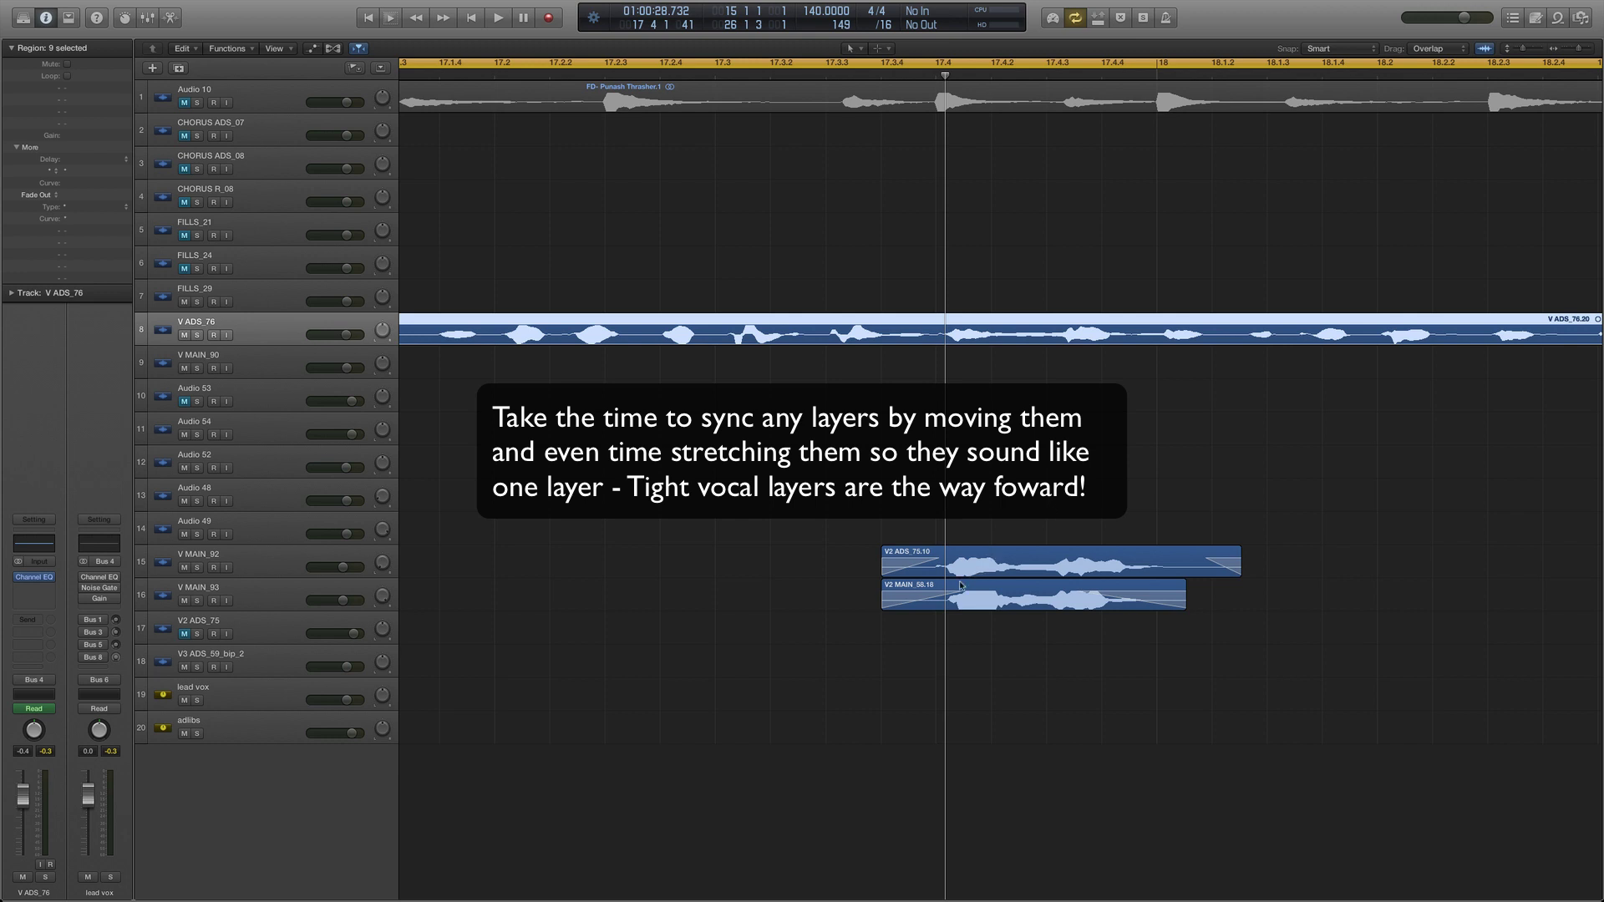
scroll(1196, 308, right, 10)
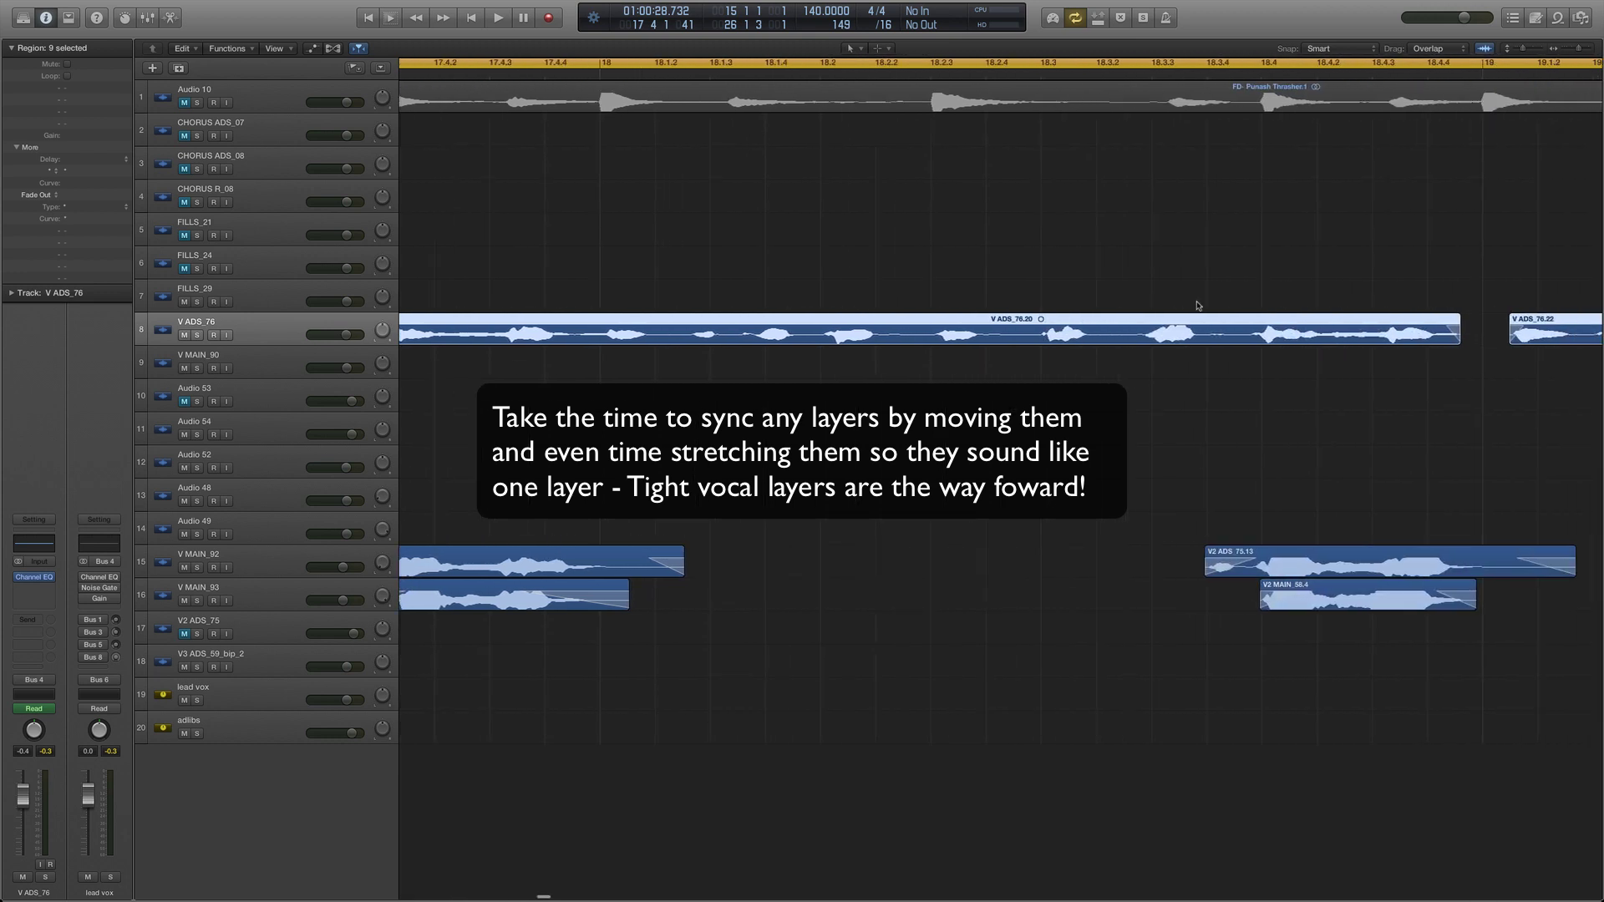
click(1261, 81)
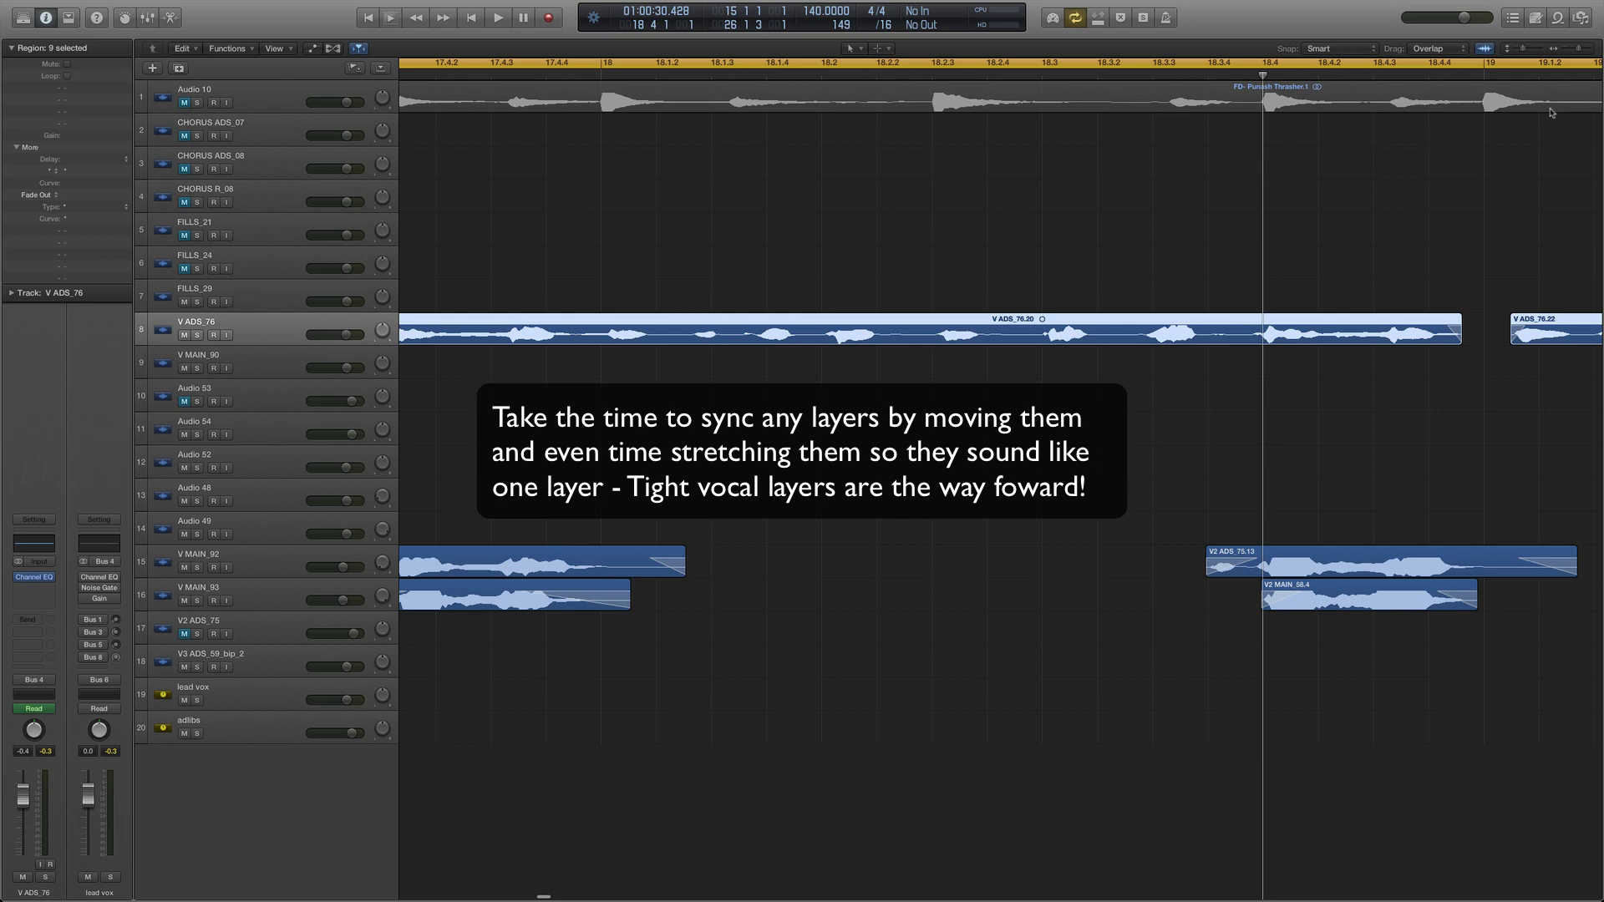
- Shorten the cycle range so that it starts at 16 4 1 1, just before the verse vocals
scroll(1561, 50, down, 10)
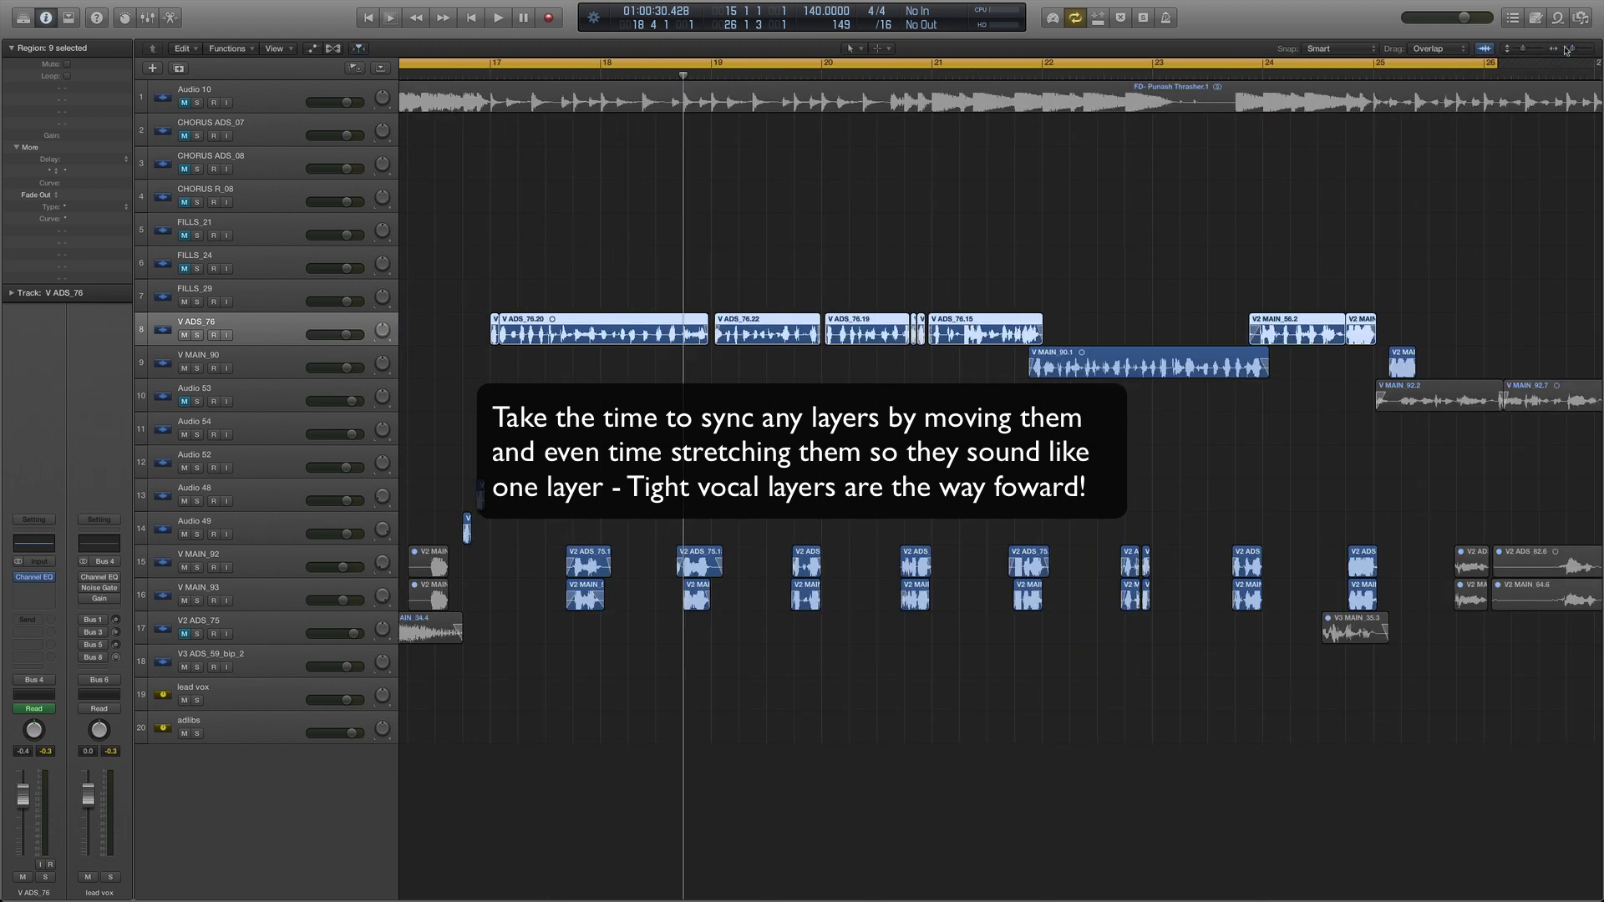
scroll(645, 189, down, 3)
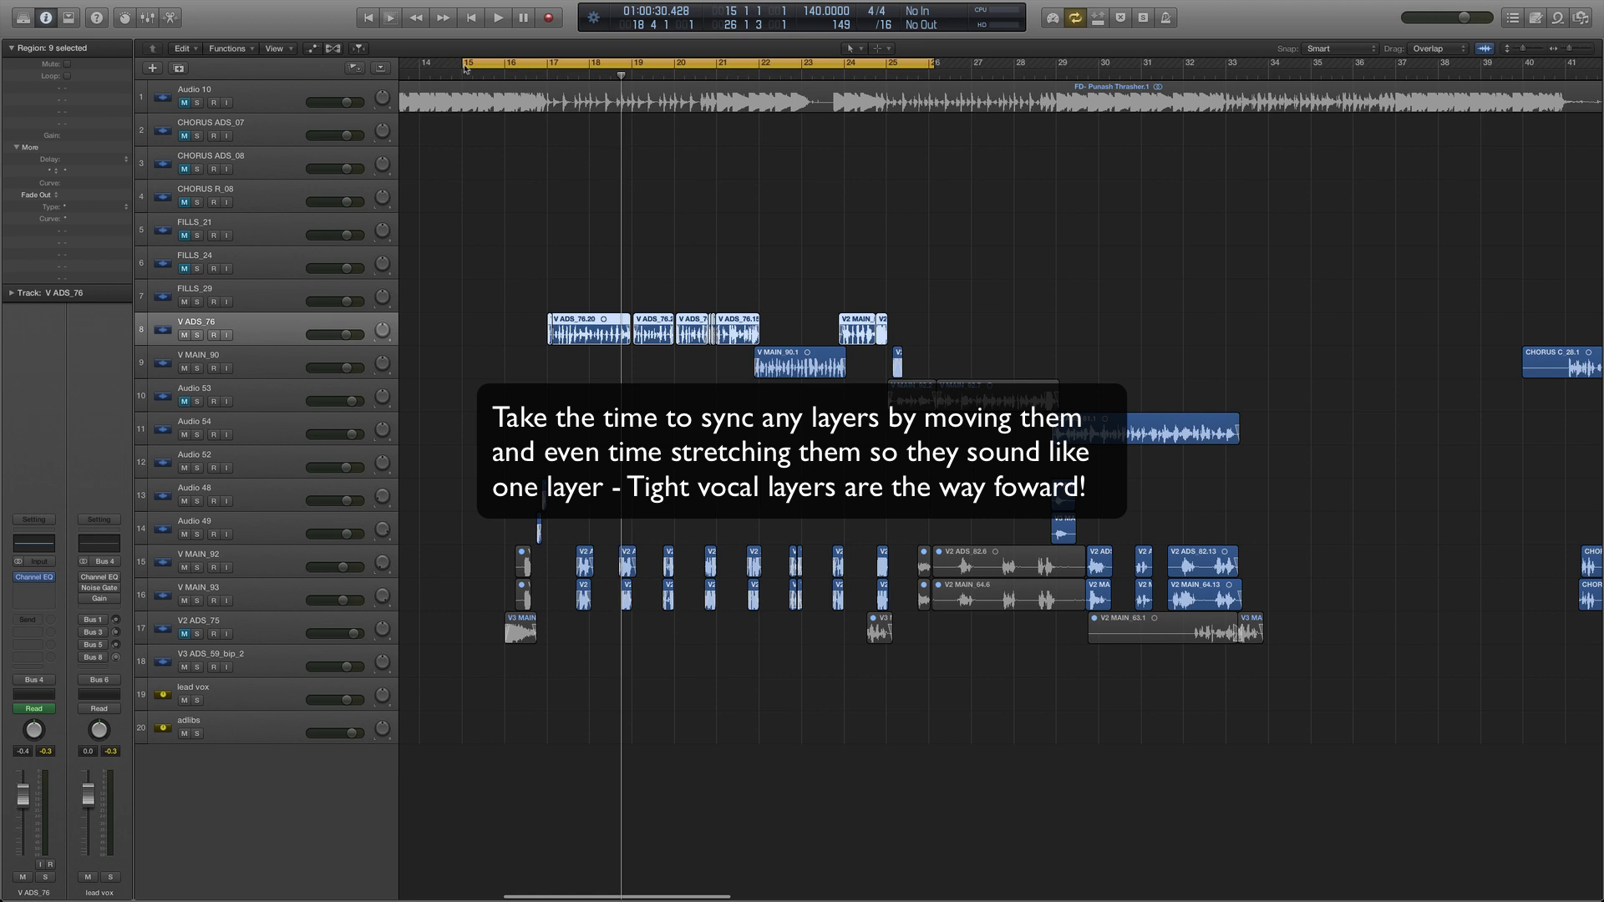
drag(465, 69, 537, 70)
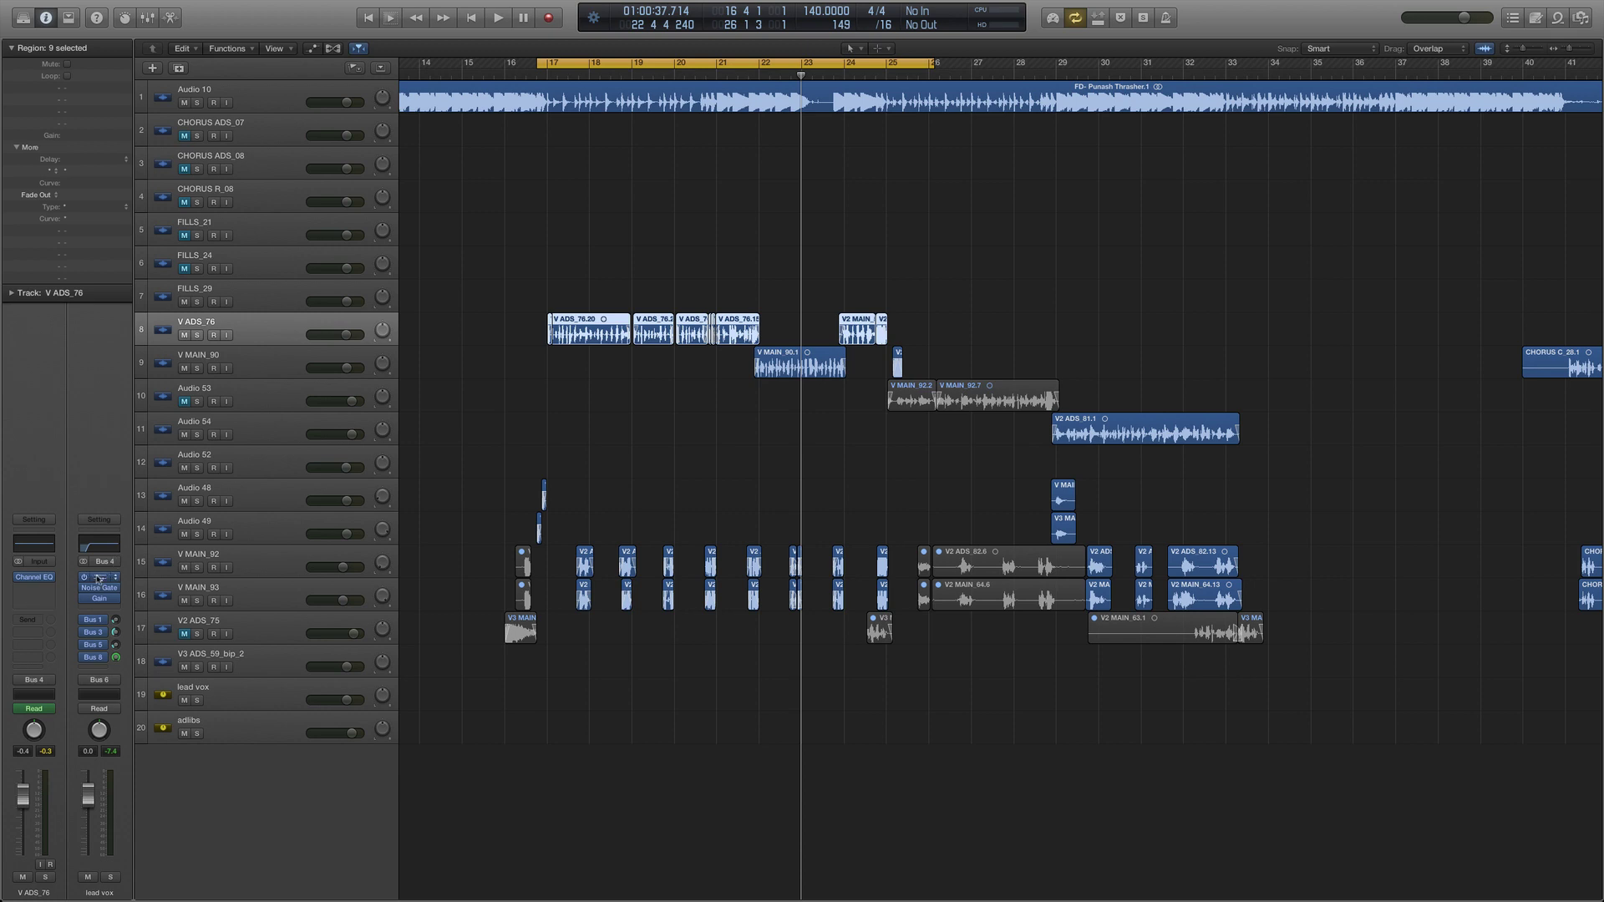
- Inspect the lead vox Channel EQ, and play the looped verse with the V ADS_76 Channel EQ bypassed
click(99, 577)
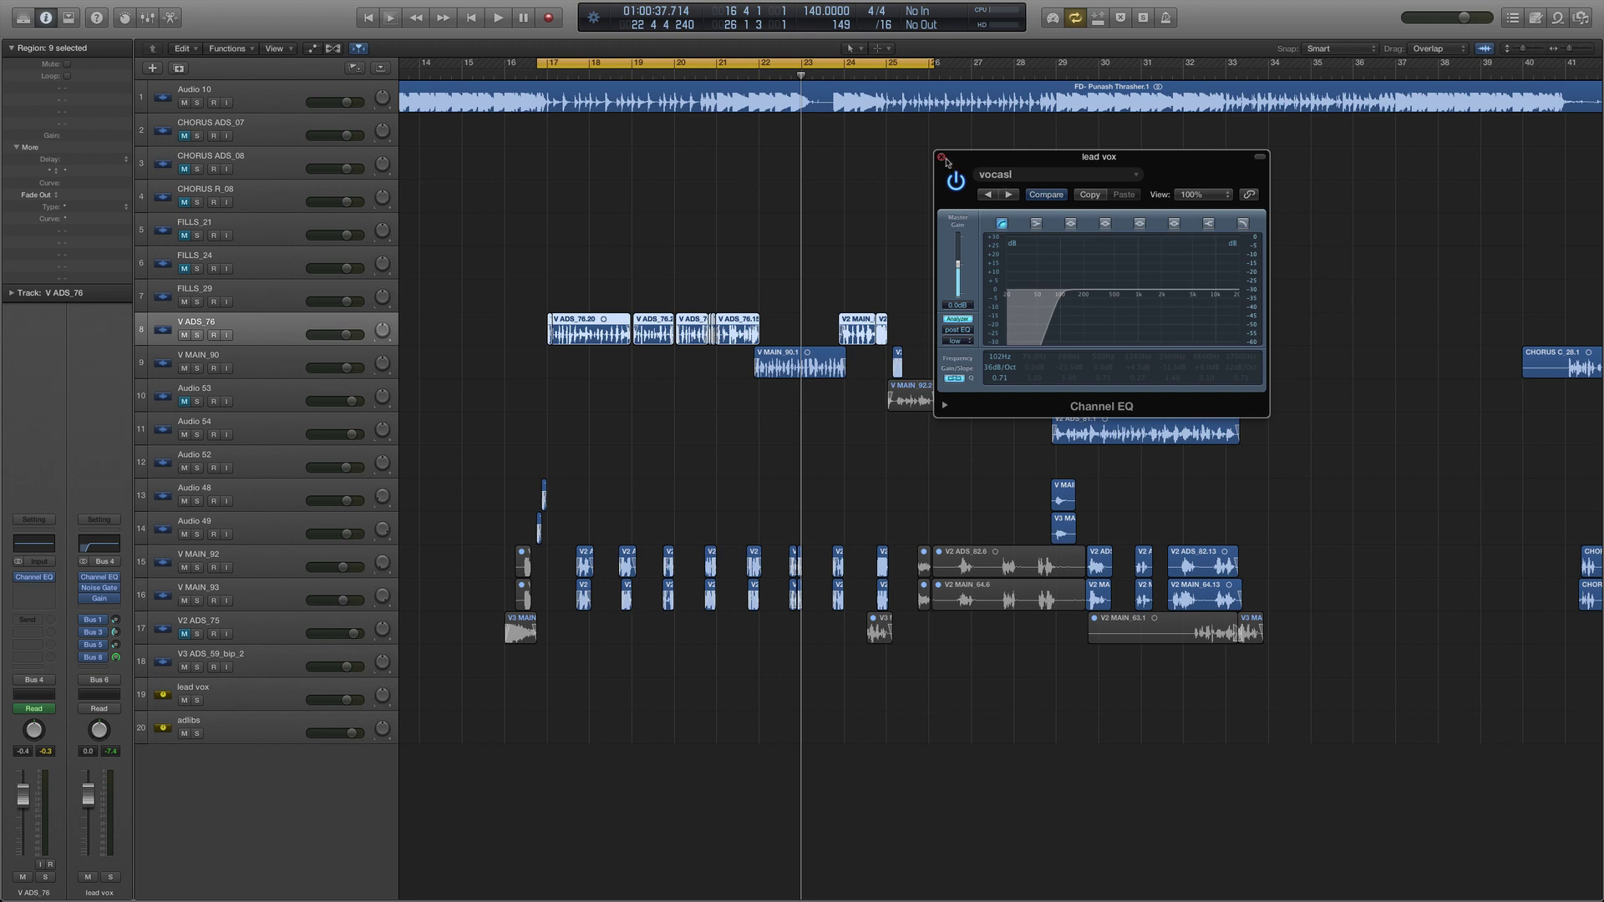
click(942, 156)
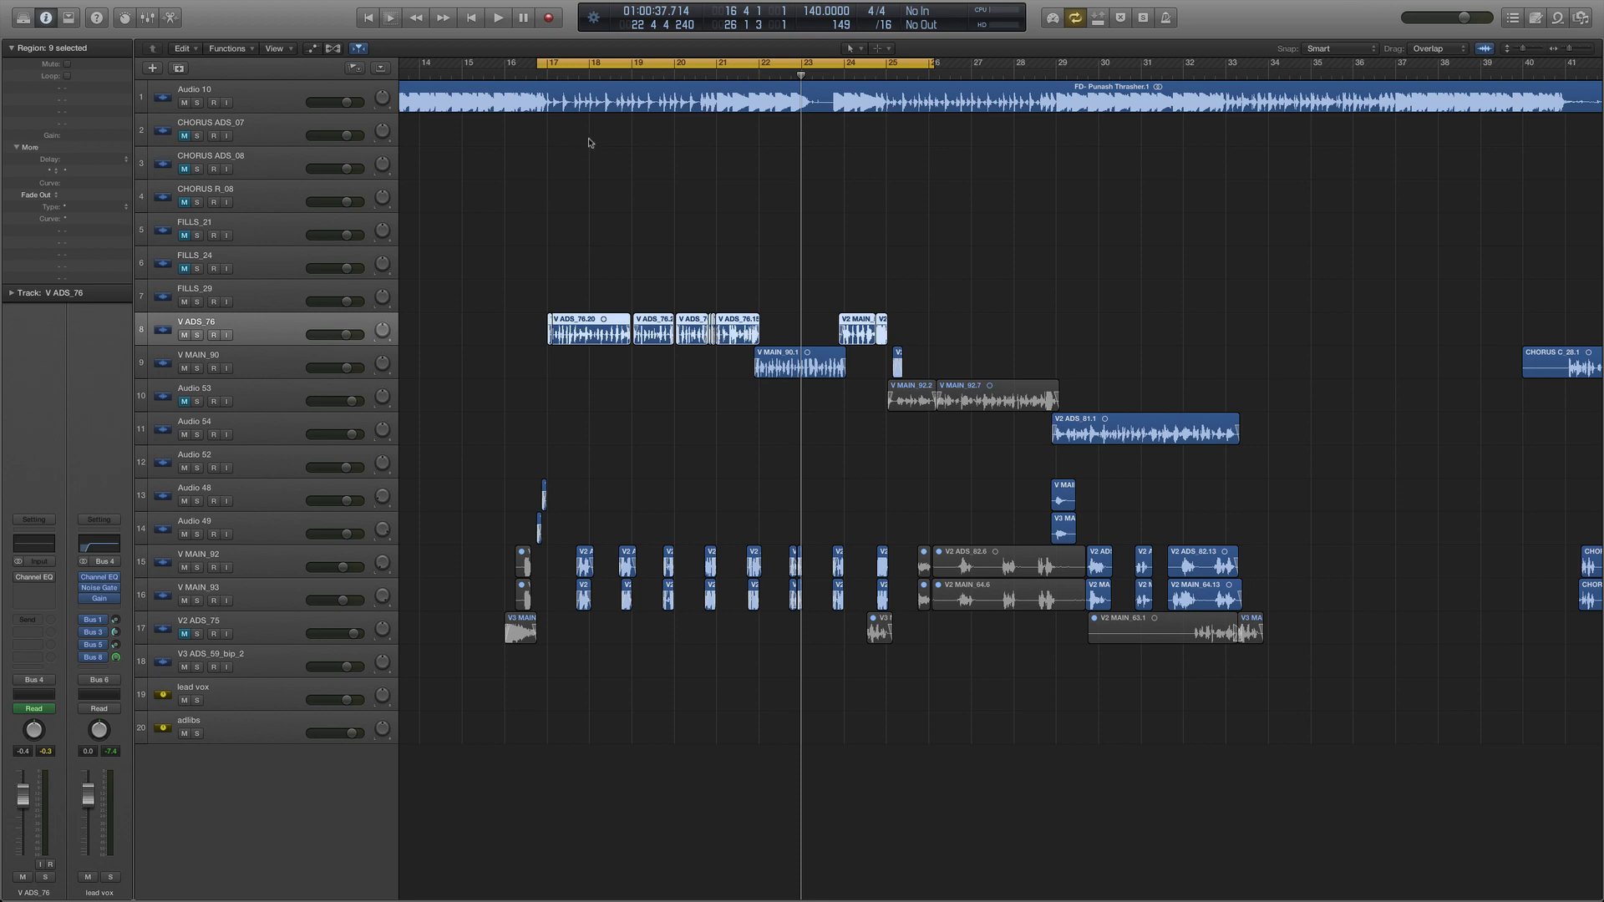
key(space)
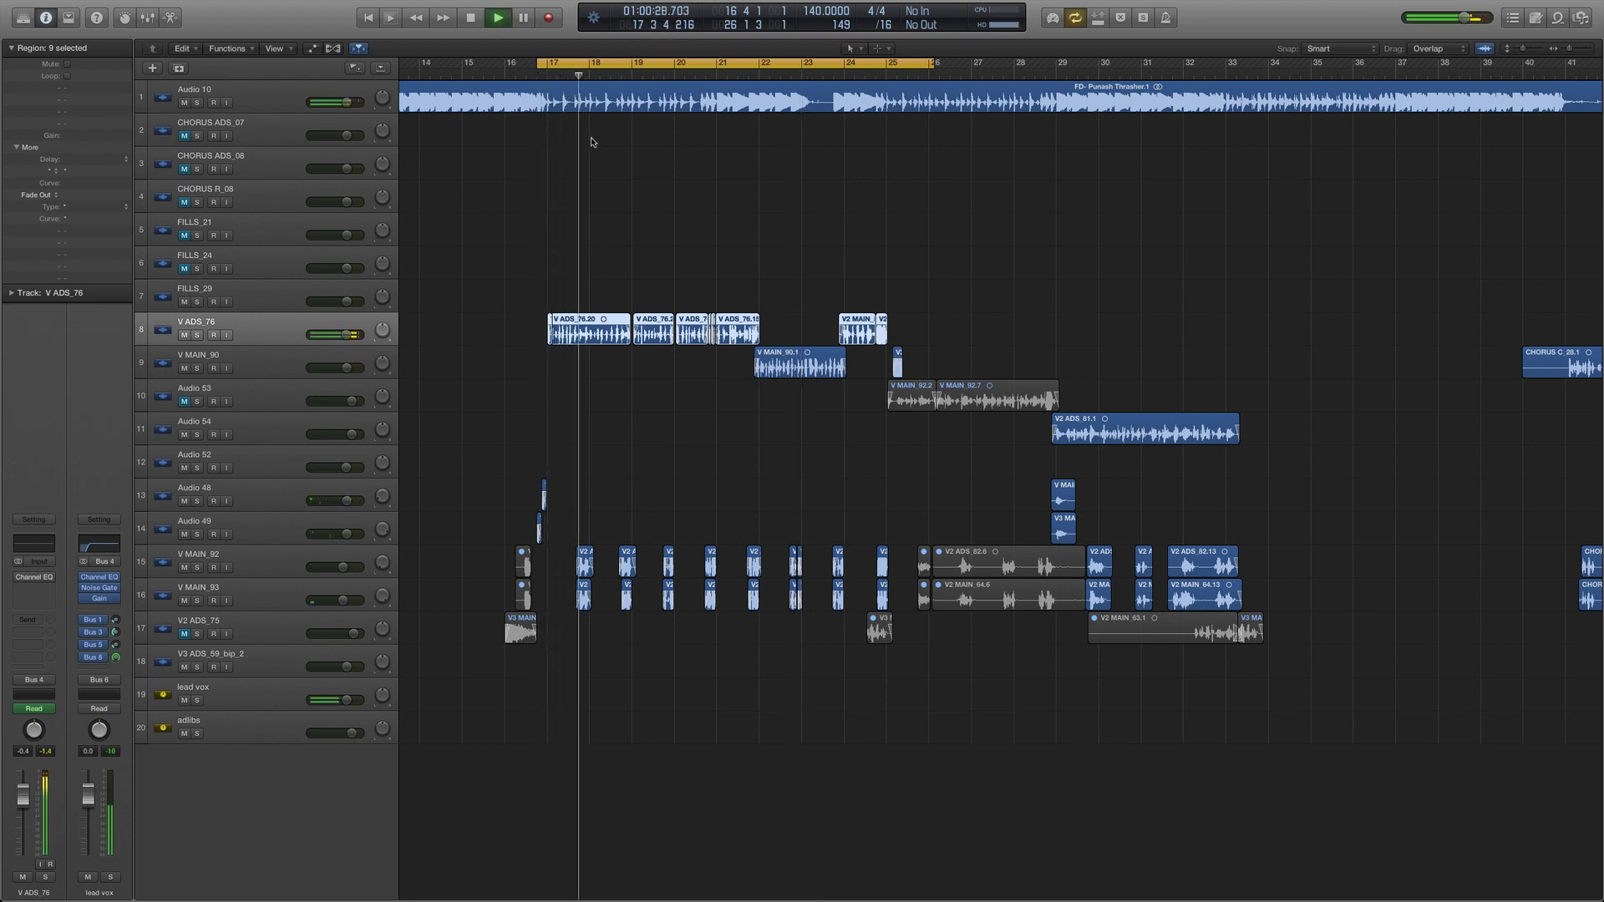
key(space)
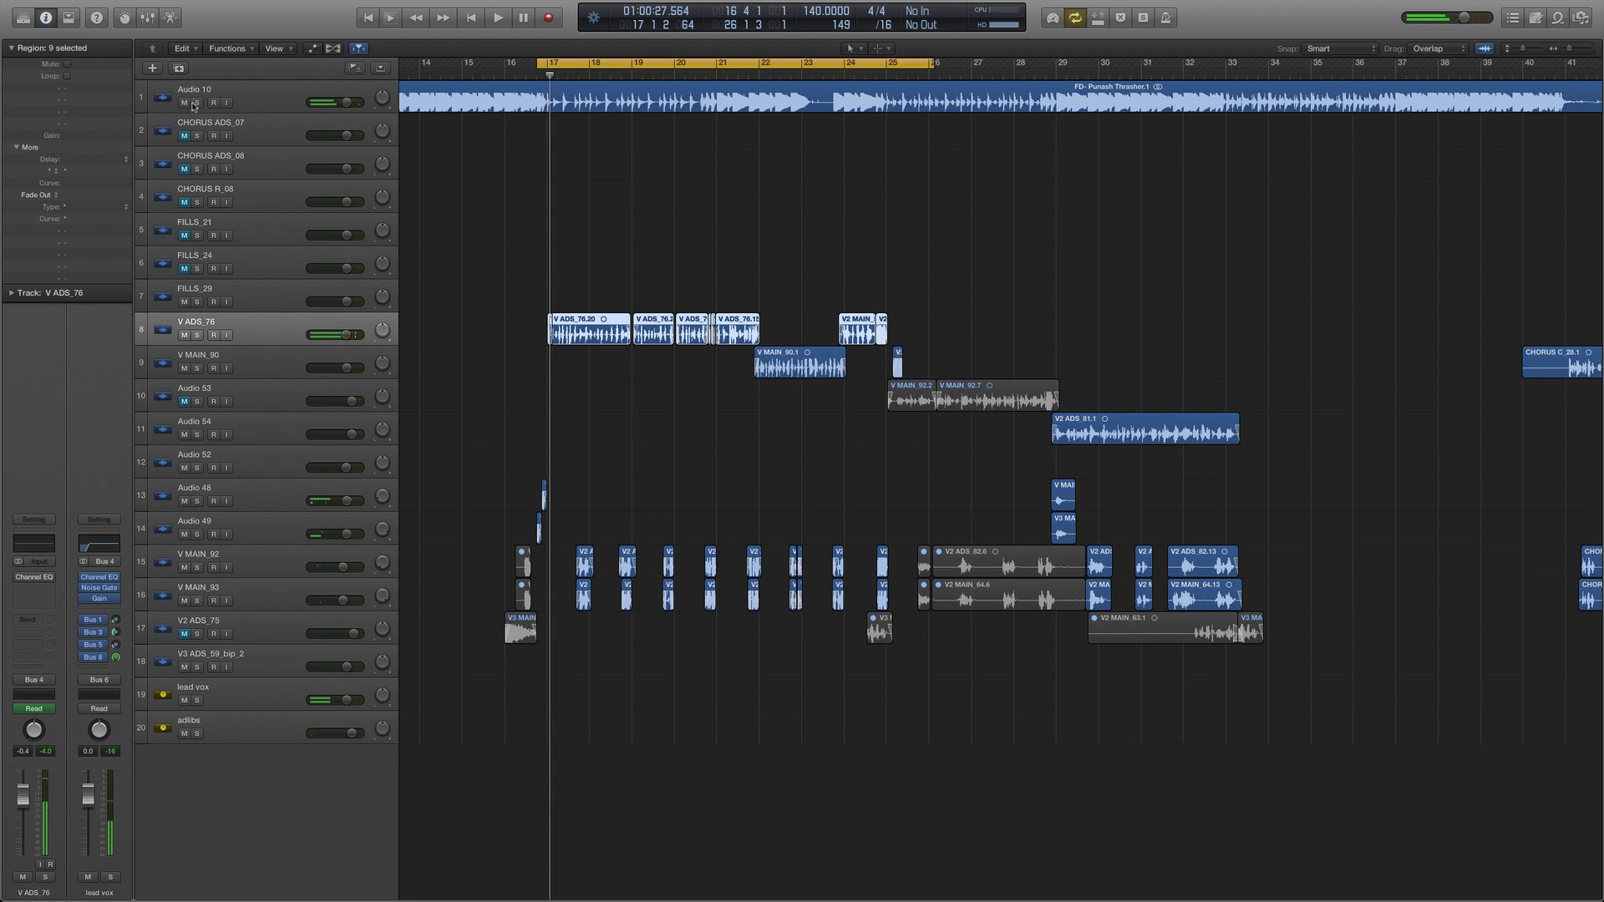
- Mute the Audio 10 track and listen to the vocals alone with the V ADS_76 Channel EQ bypassed
click(185, 103)
key(space)
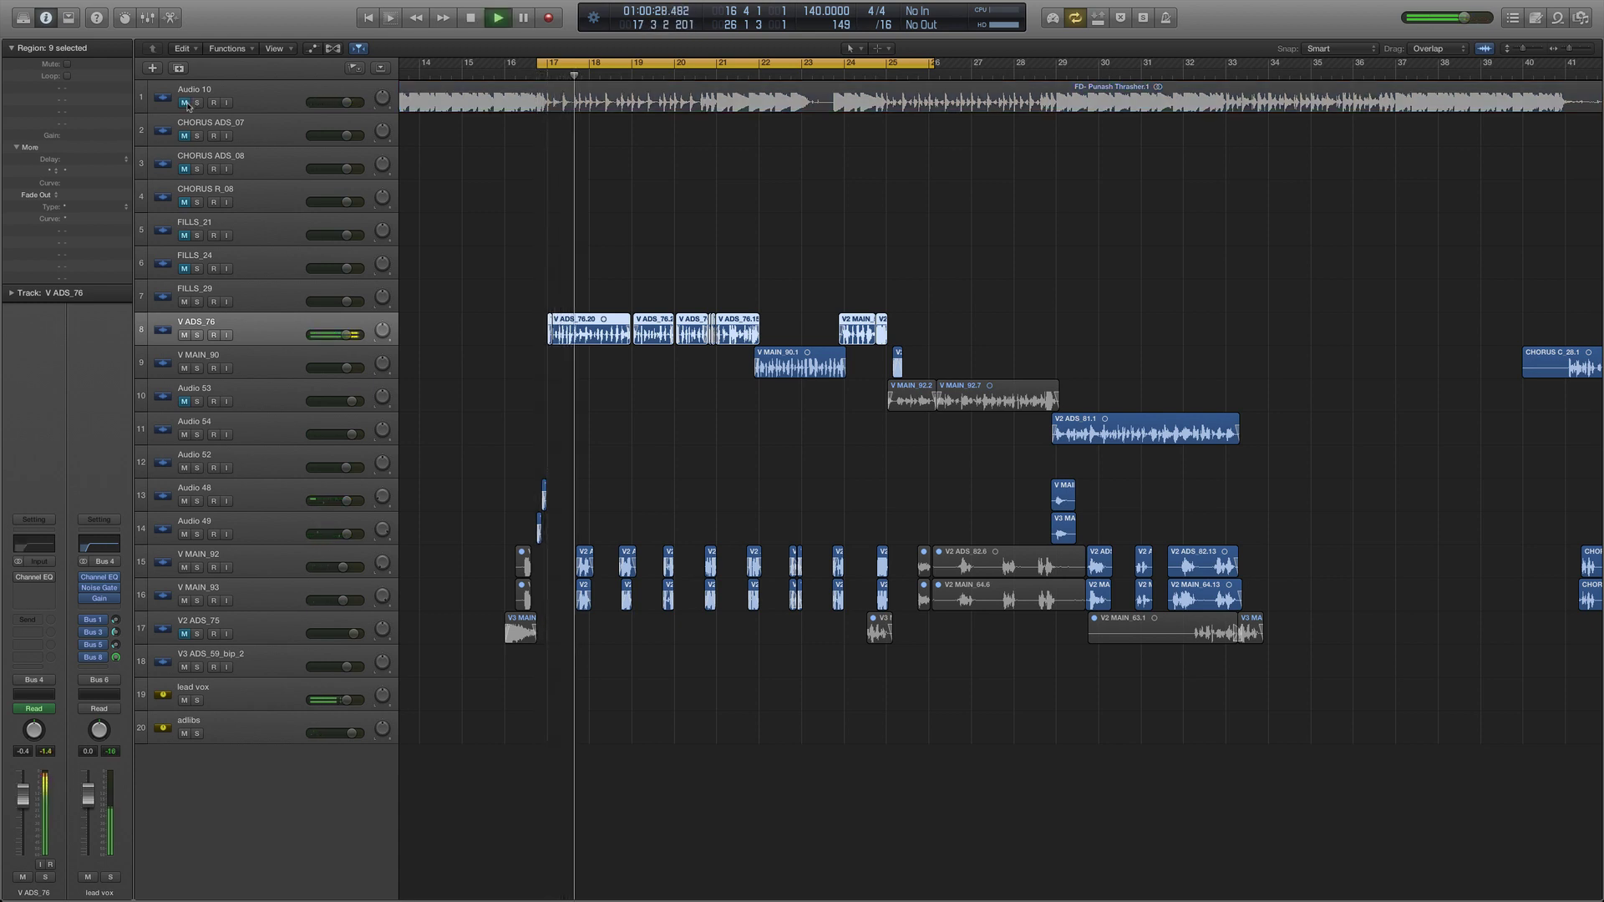
key(space)
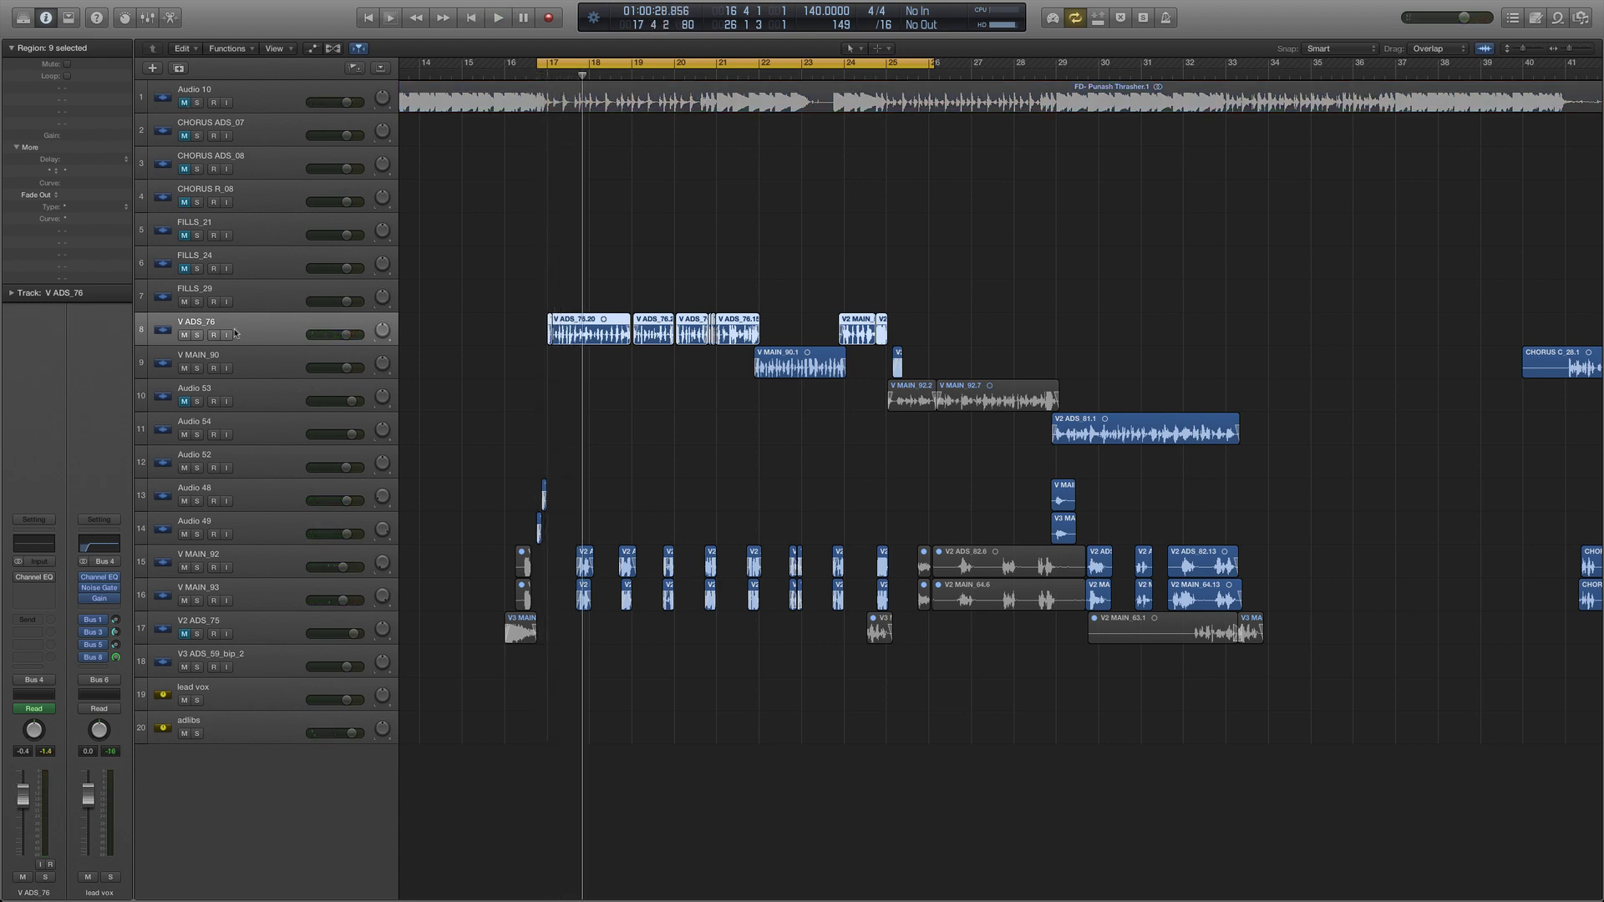
key(space)
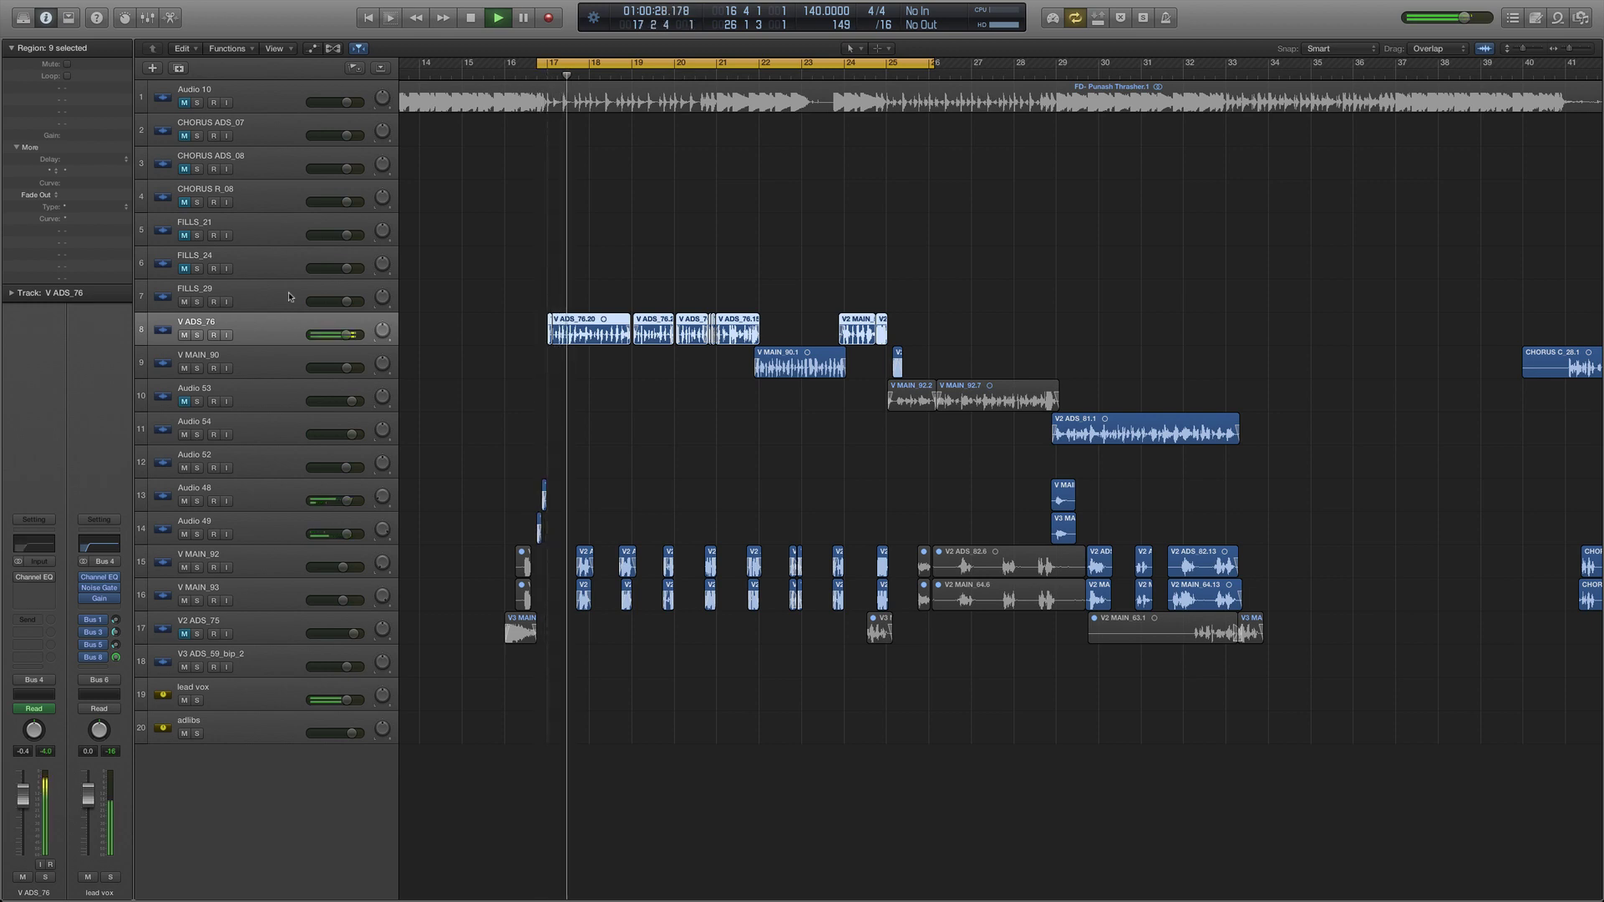
key(space)
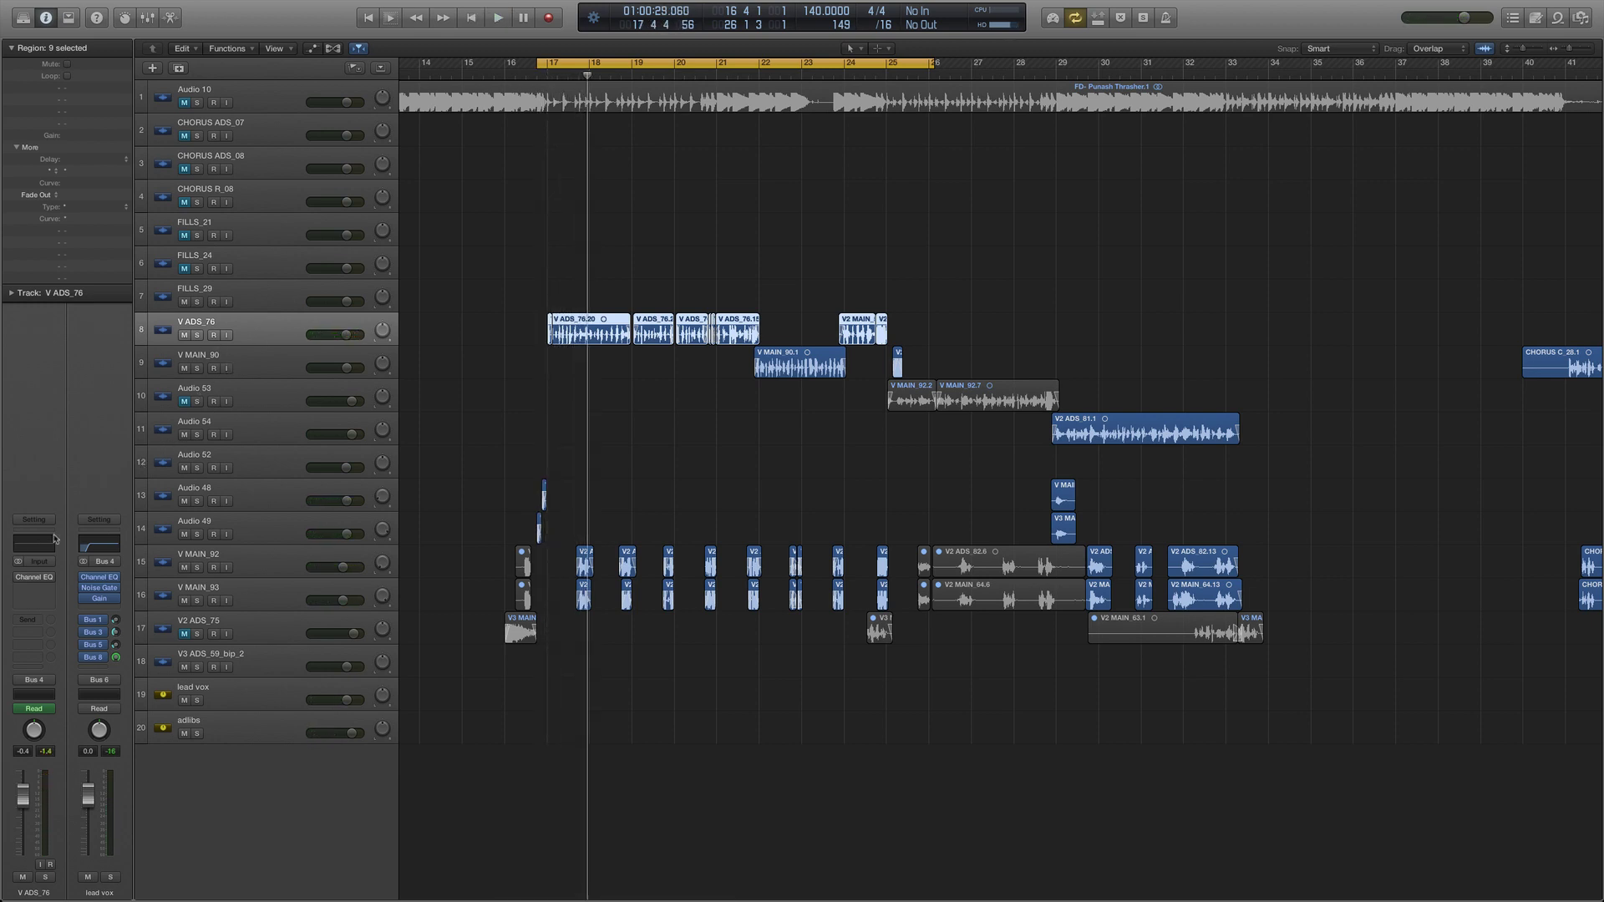
- Re-enable the Channel EQ on the V ADS_76 track and play the vocals through it
click(33, 577)
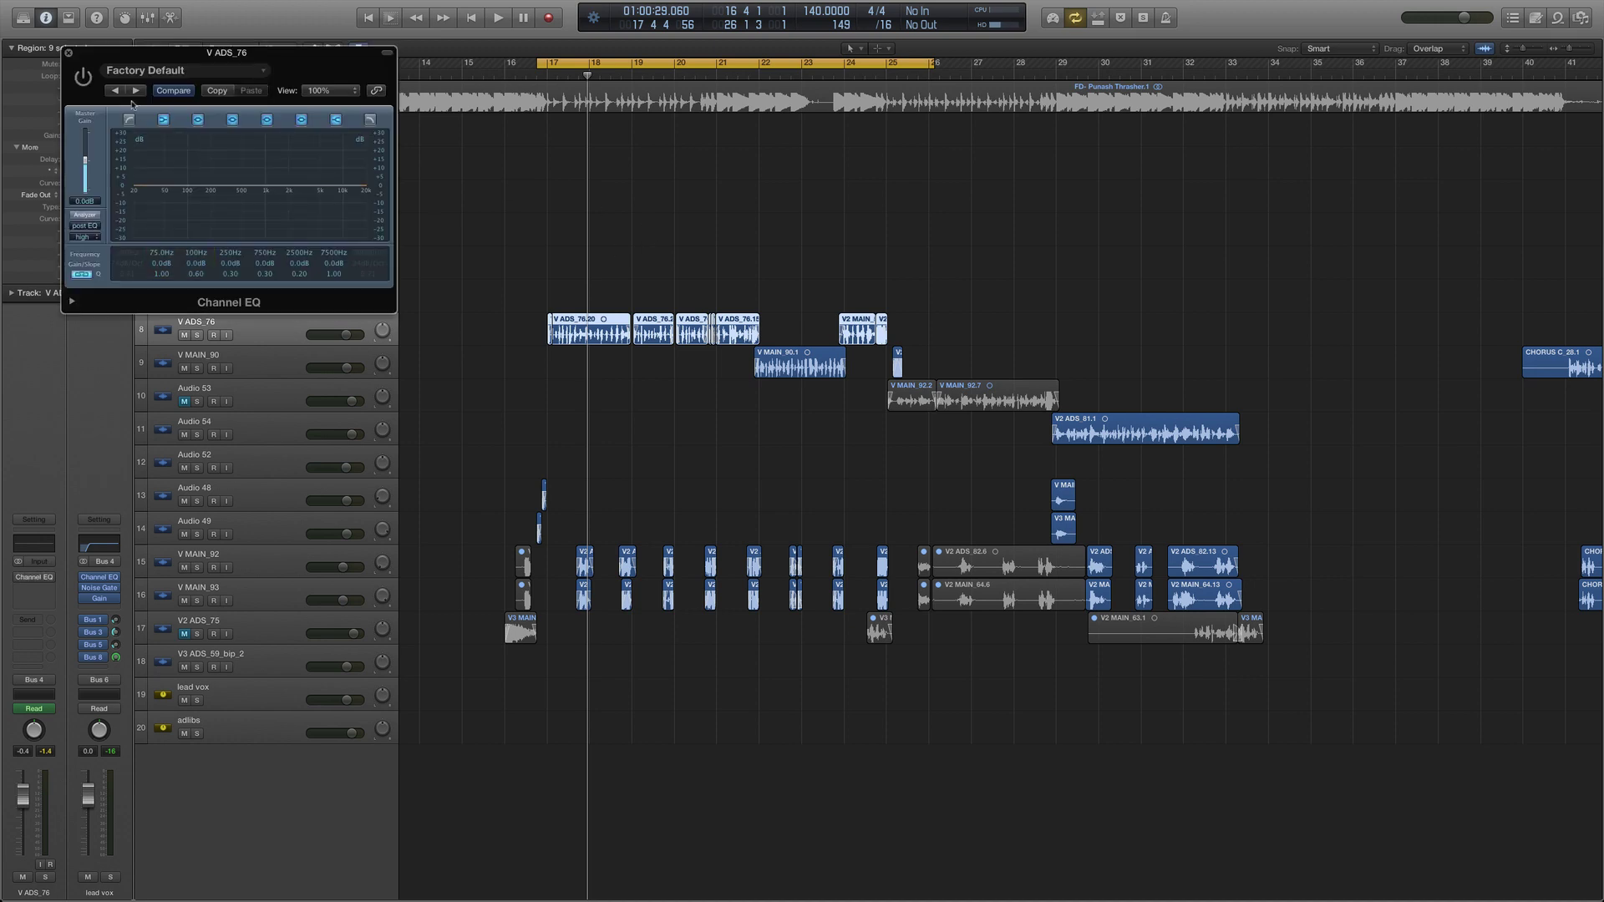
drag(165, 57, 762, 79)
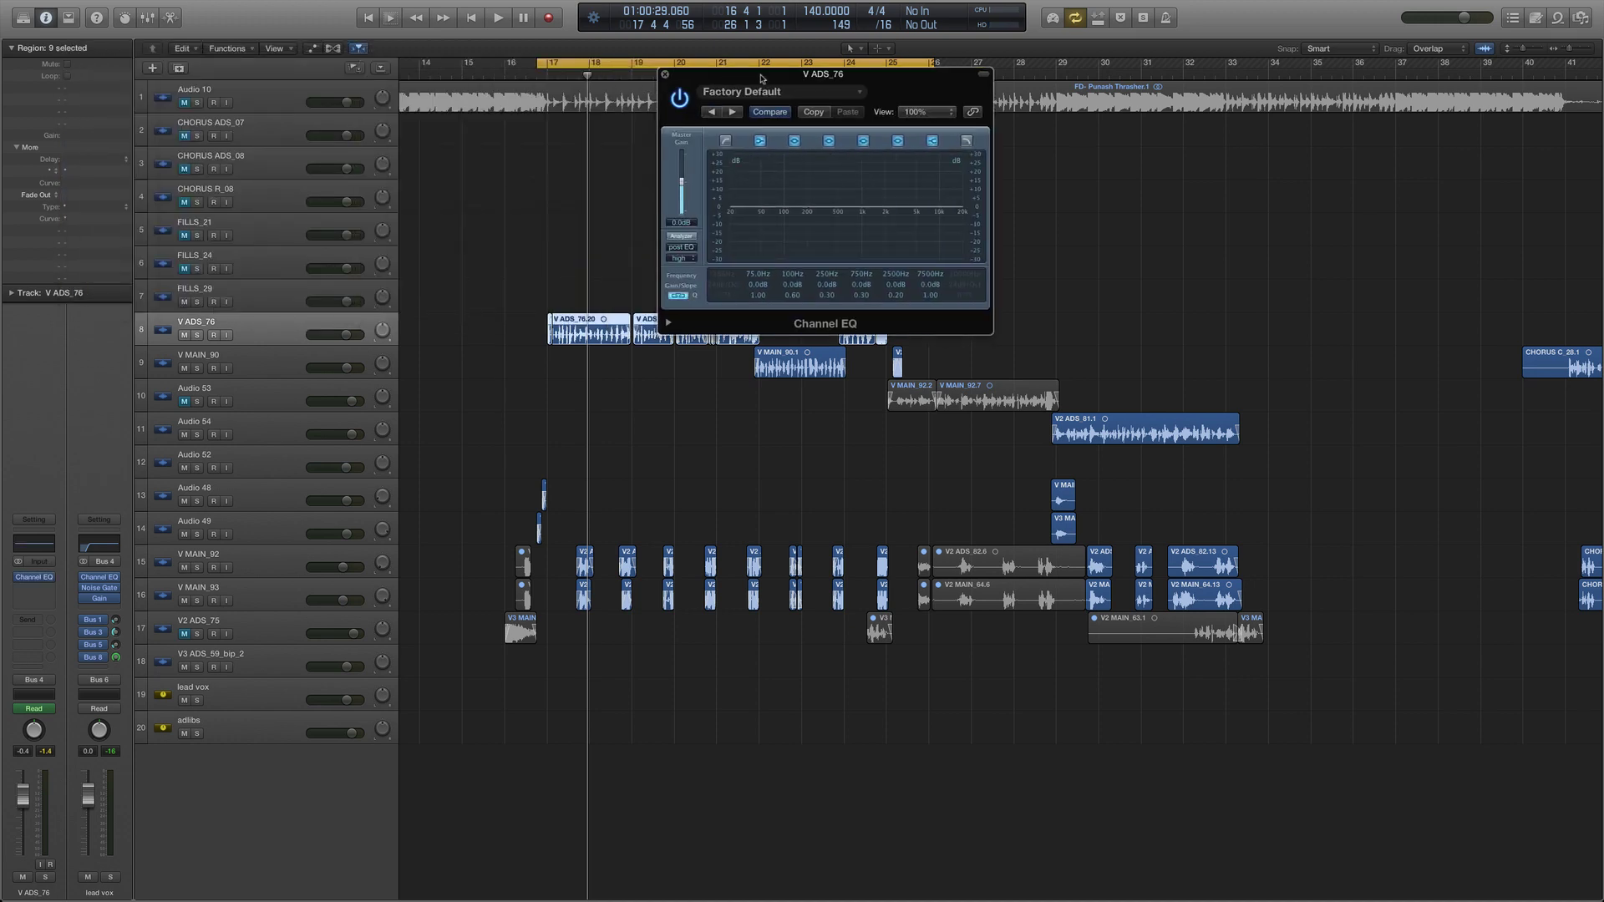
key(space)
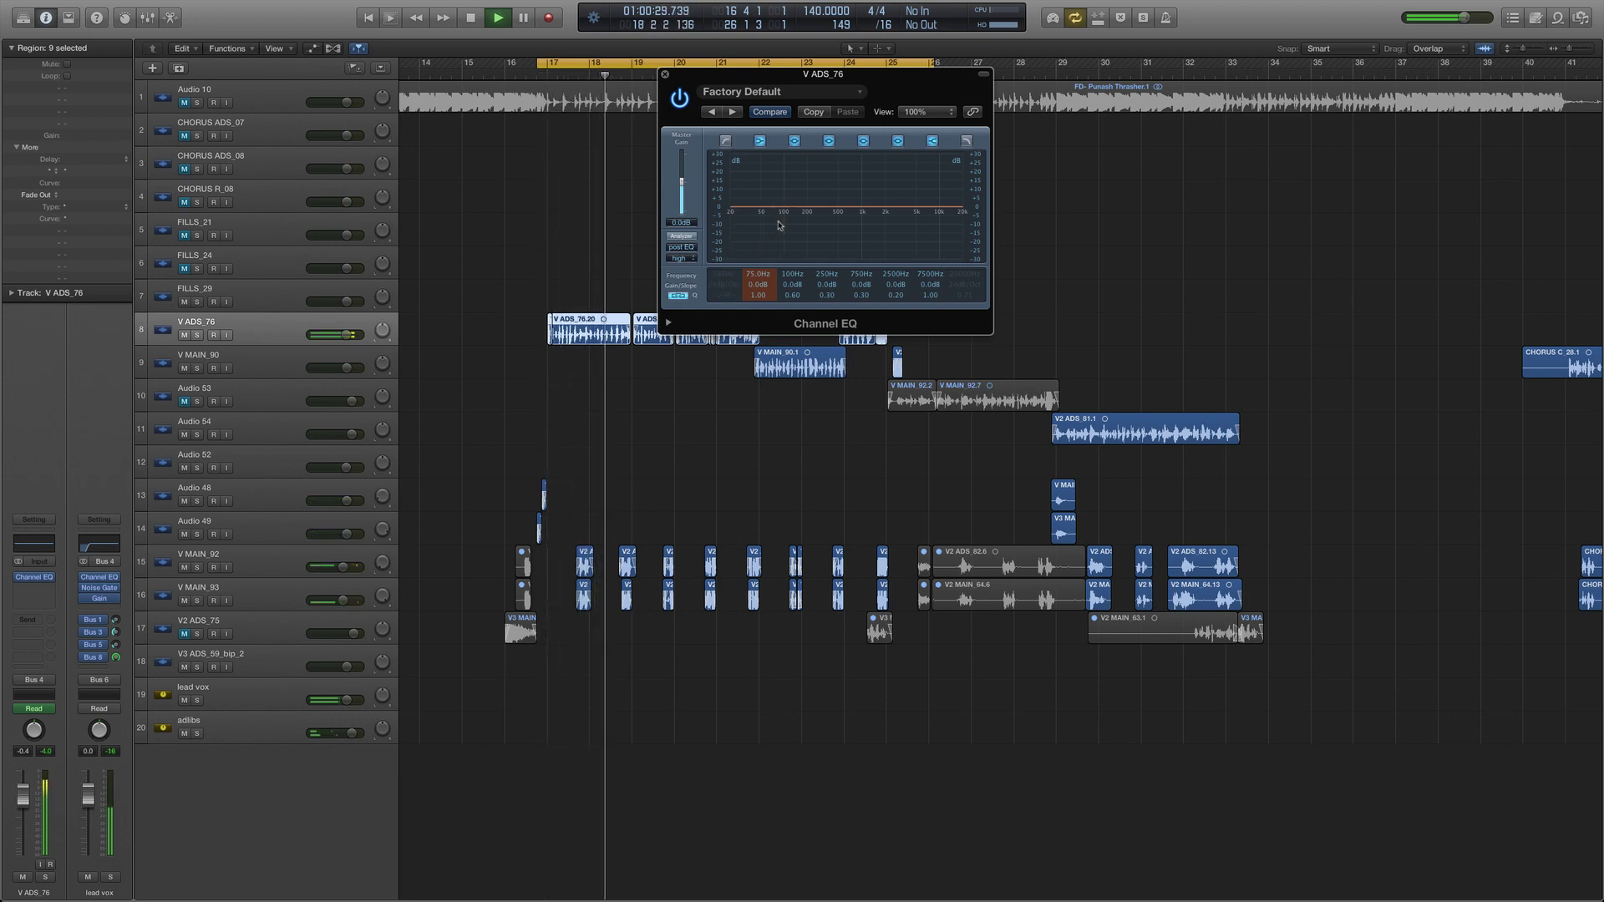
key(space)
click(665, 75)
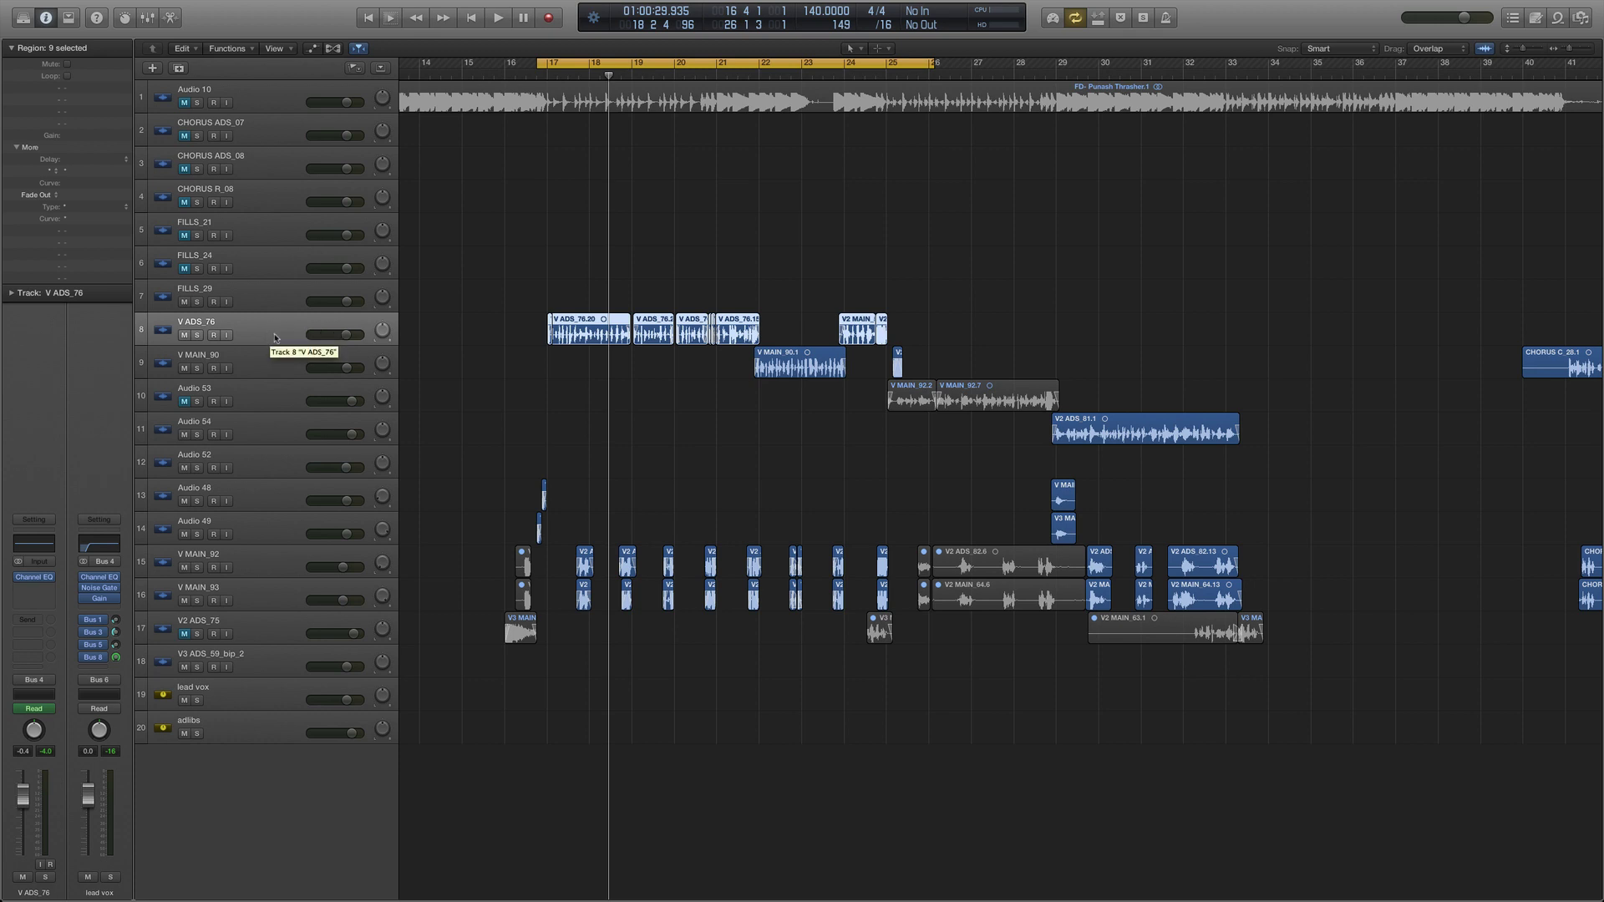
- Enable the second and third bands of the lead vox Channel EQ and pull the third band into a deep, narrow cut
click(98, 577)
click(1037, 223)
click(1071, 223)
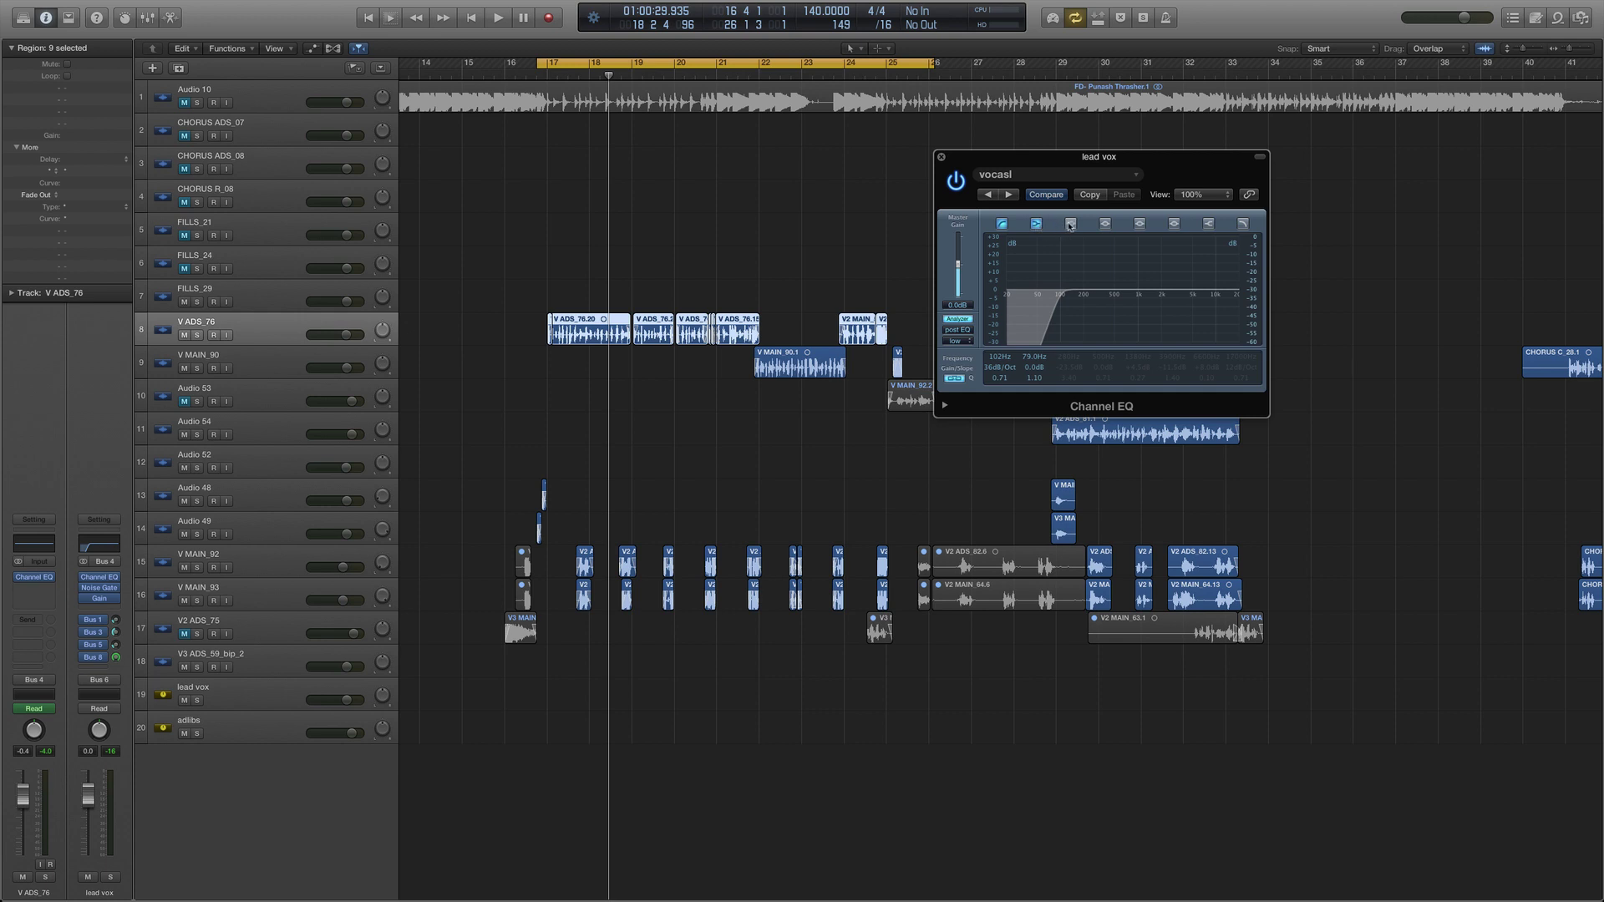
drag(1095, 292, 1096, 331)
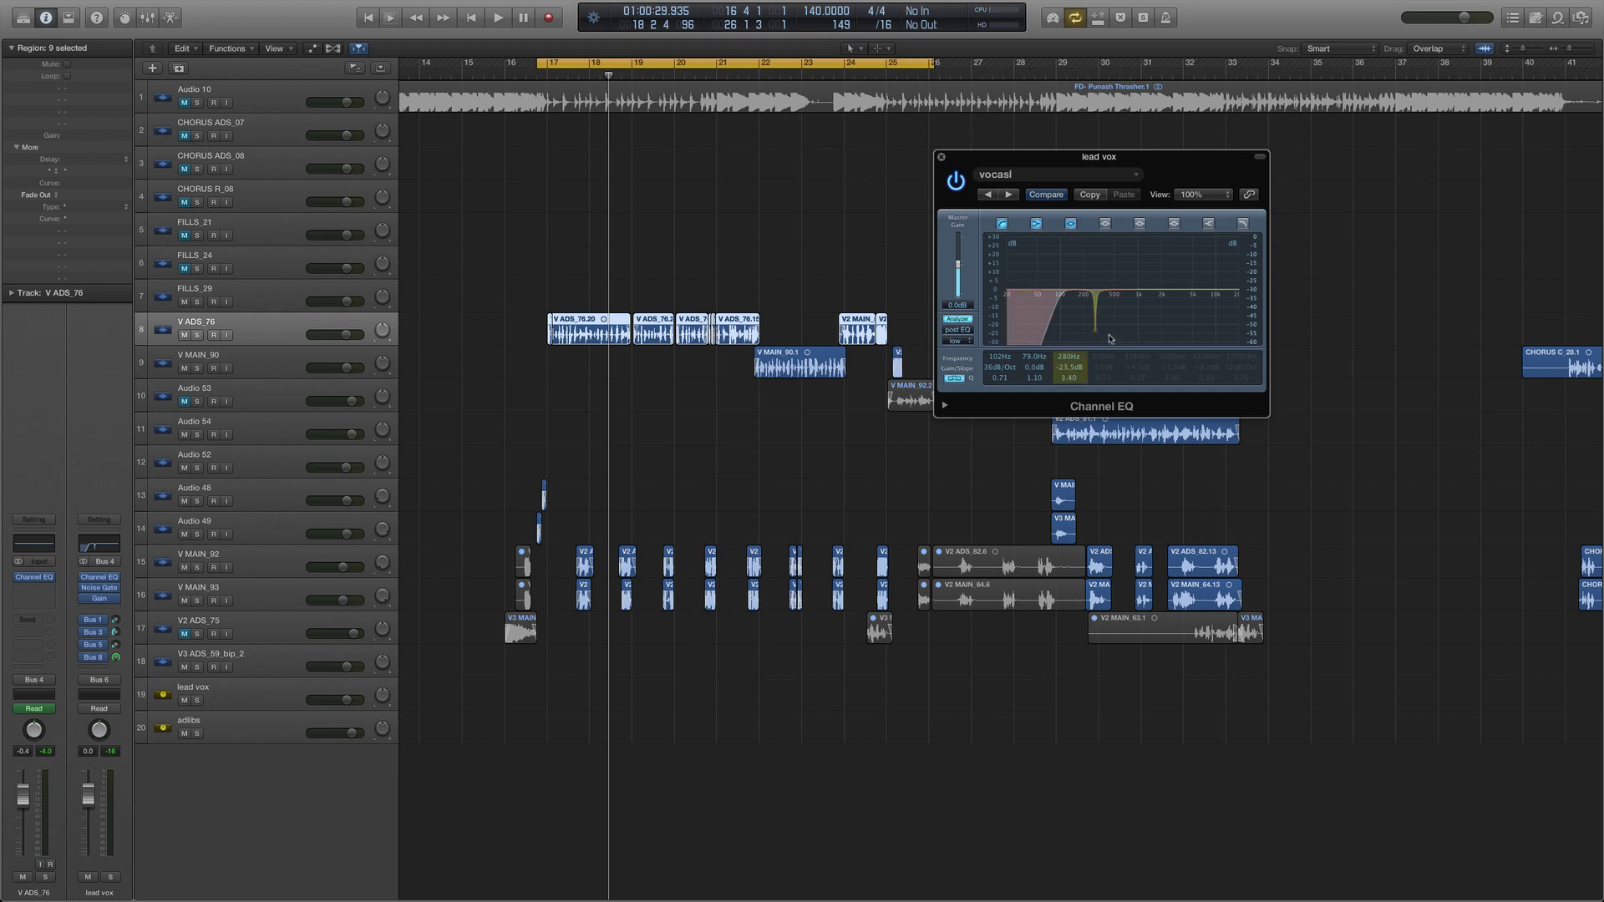
- Sweep the third EQ band's gain from a strong boost to a cut of about 19 dB while playing the vocals
drag(1064, 372, 1067, 365)
key(space)
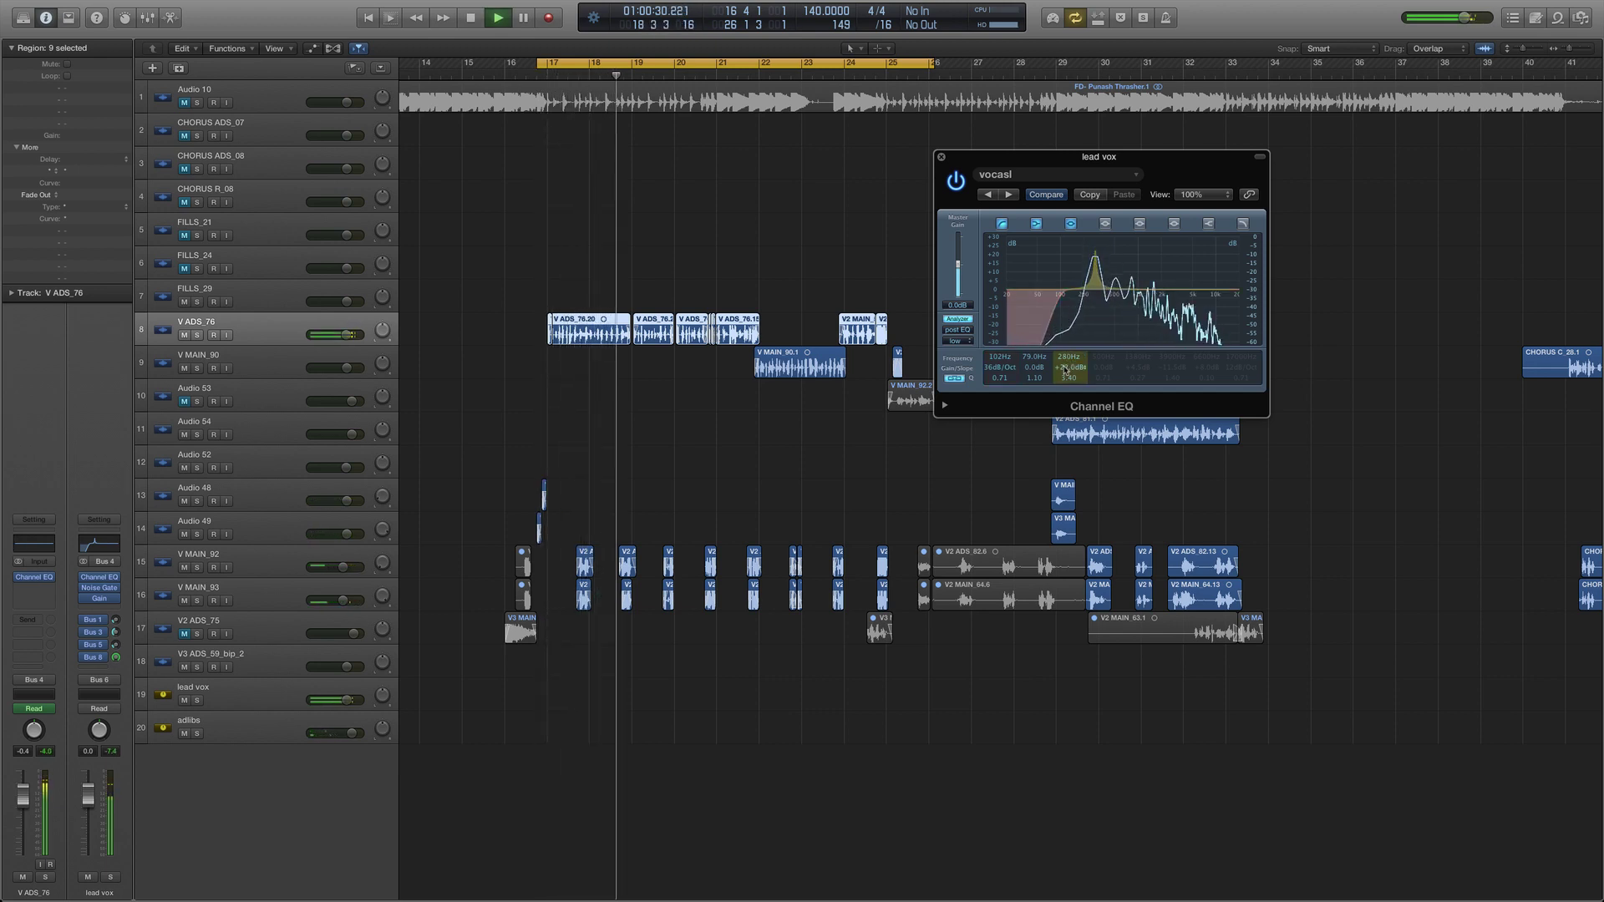
mouse_move(1065, 370)
mouse_down()
mouse_move(1074, 419)
mouse_move(1068, 376)
mouse_up()
key(space)
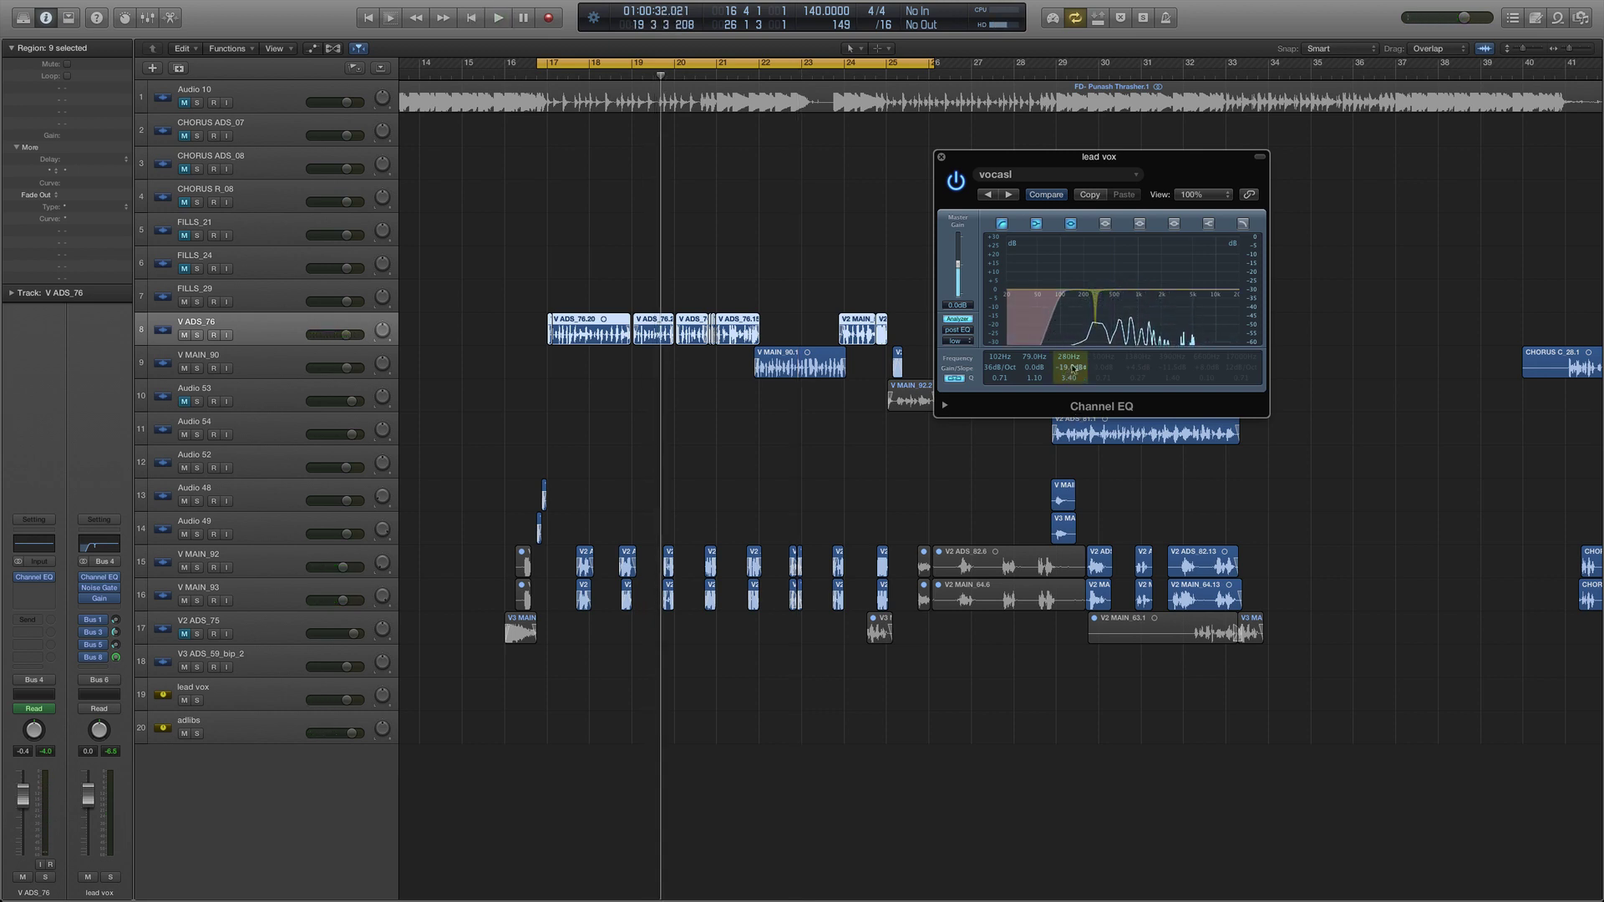
- Enable the fourth and fifth bands of the lead vox Channel EQ and shape the fifth into a broad boost of about 4 dB near 1480 Hz
click(1104, 224)
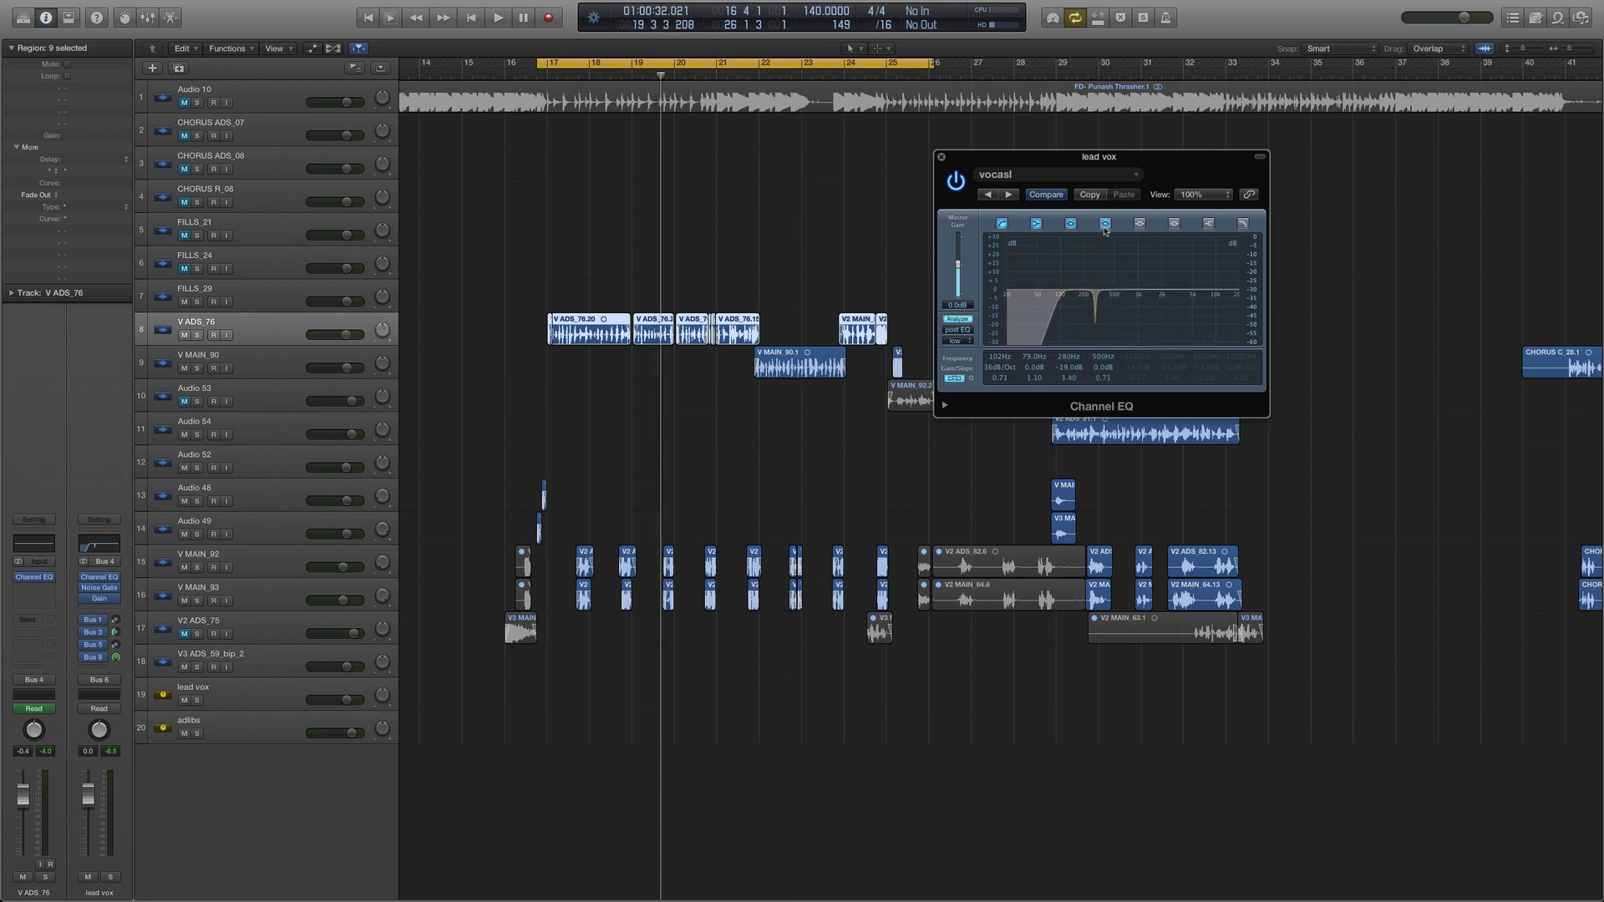
key(space)
click(1147, 364)
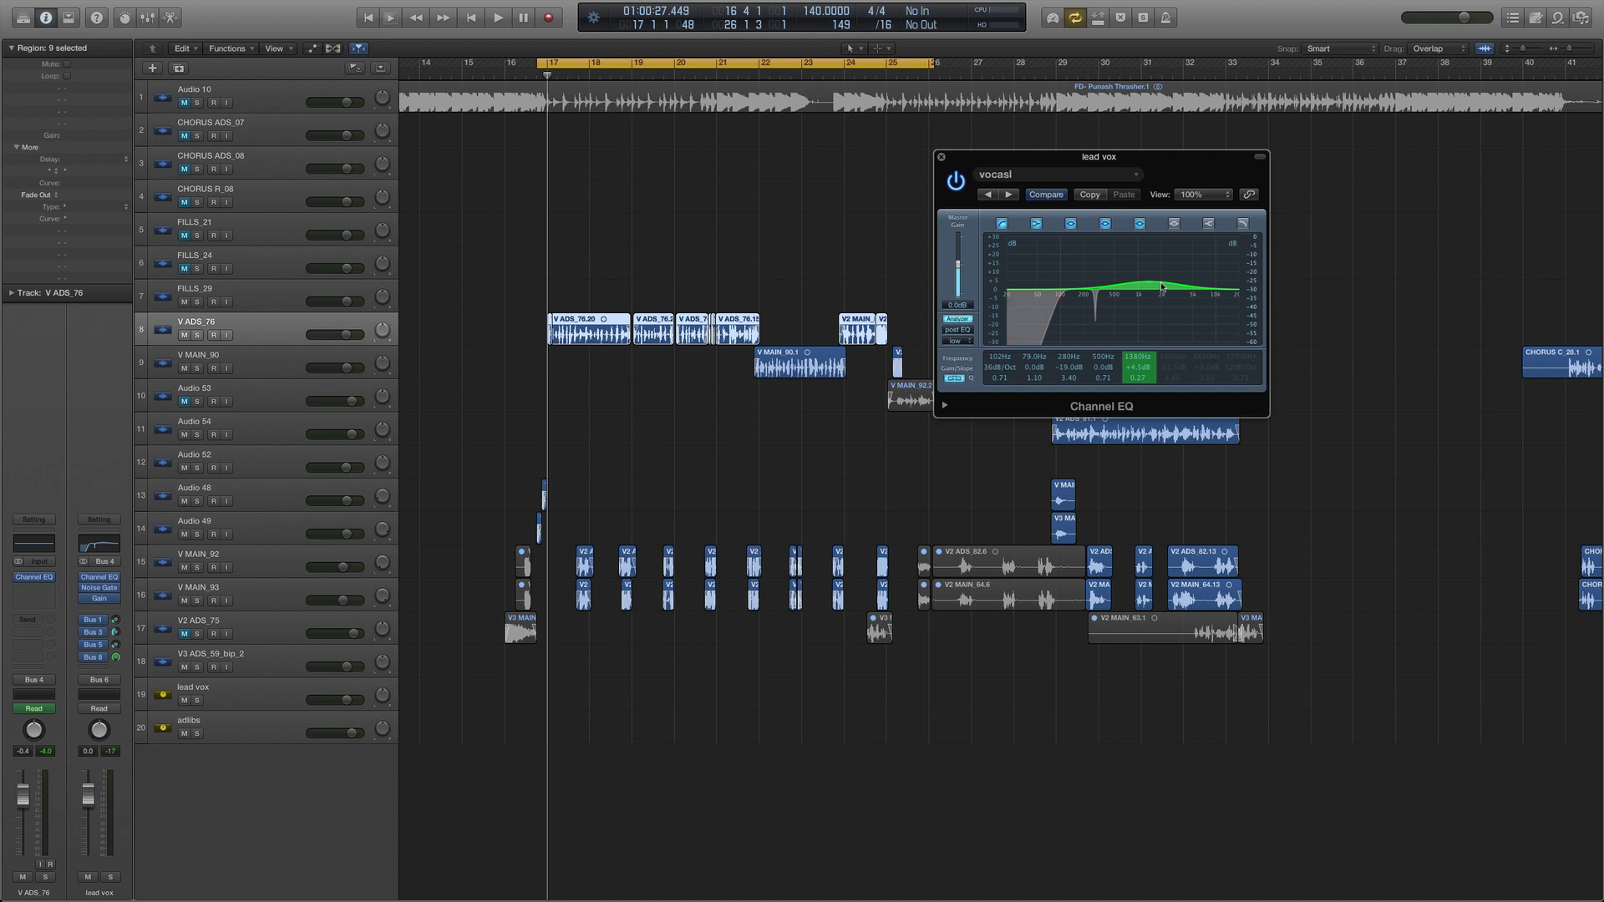
drag(1156, 286, 1171, 285)
drag(1157, 285, 1154, 287)
- Compare the vocals with the fifth EQ band bypassed and enabled during playback
click(1139, 224)
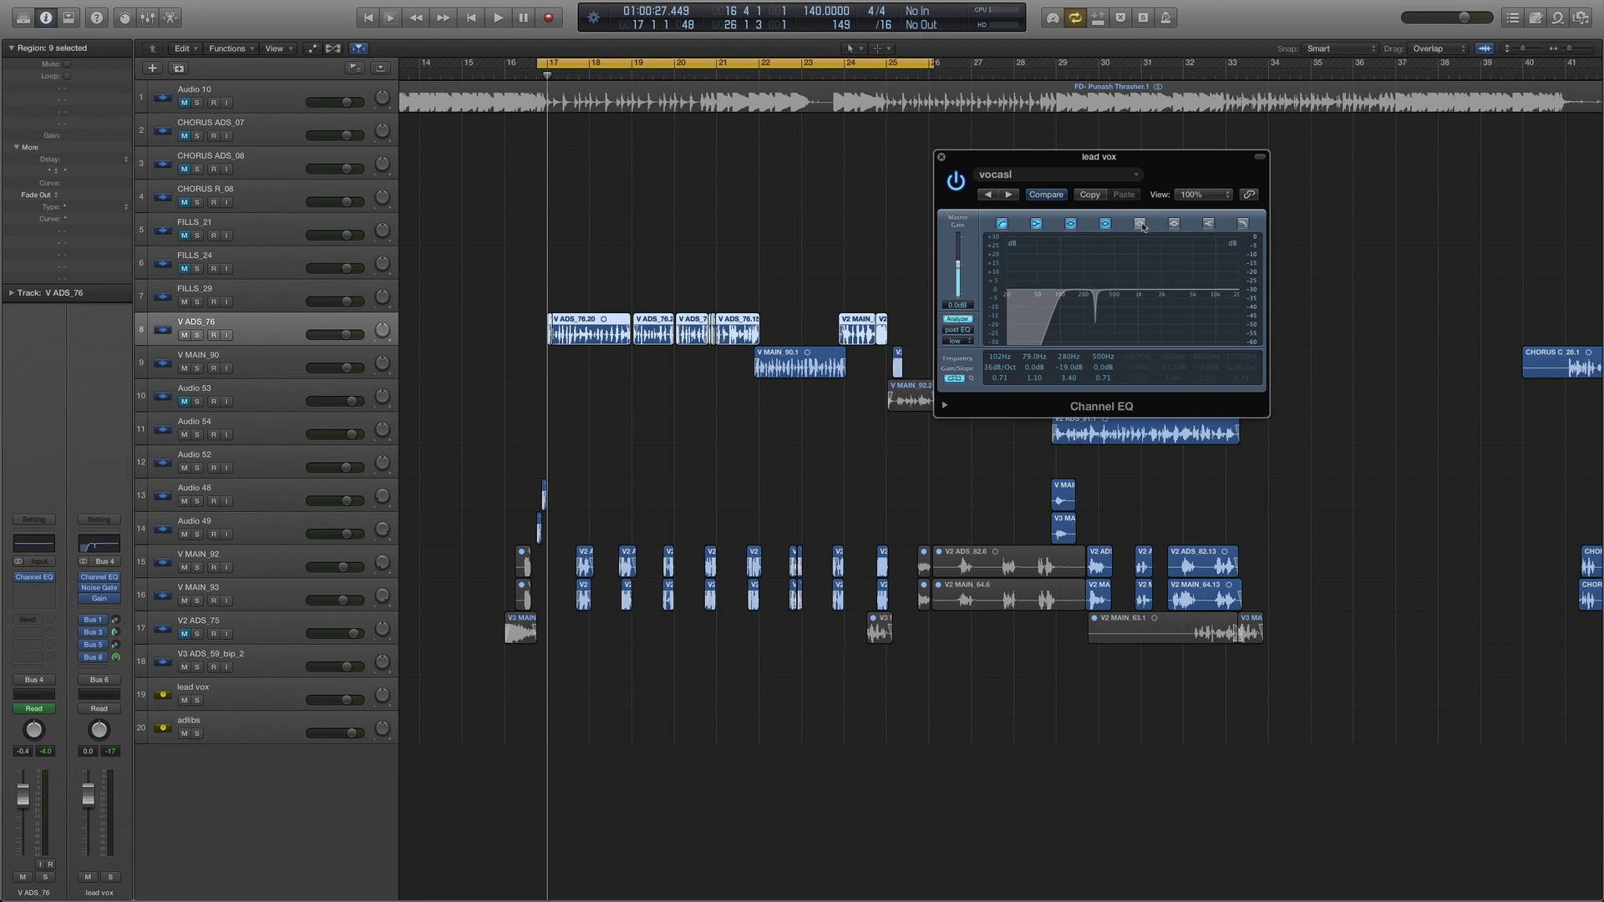
key(space)
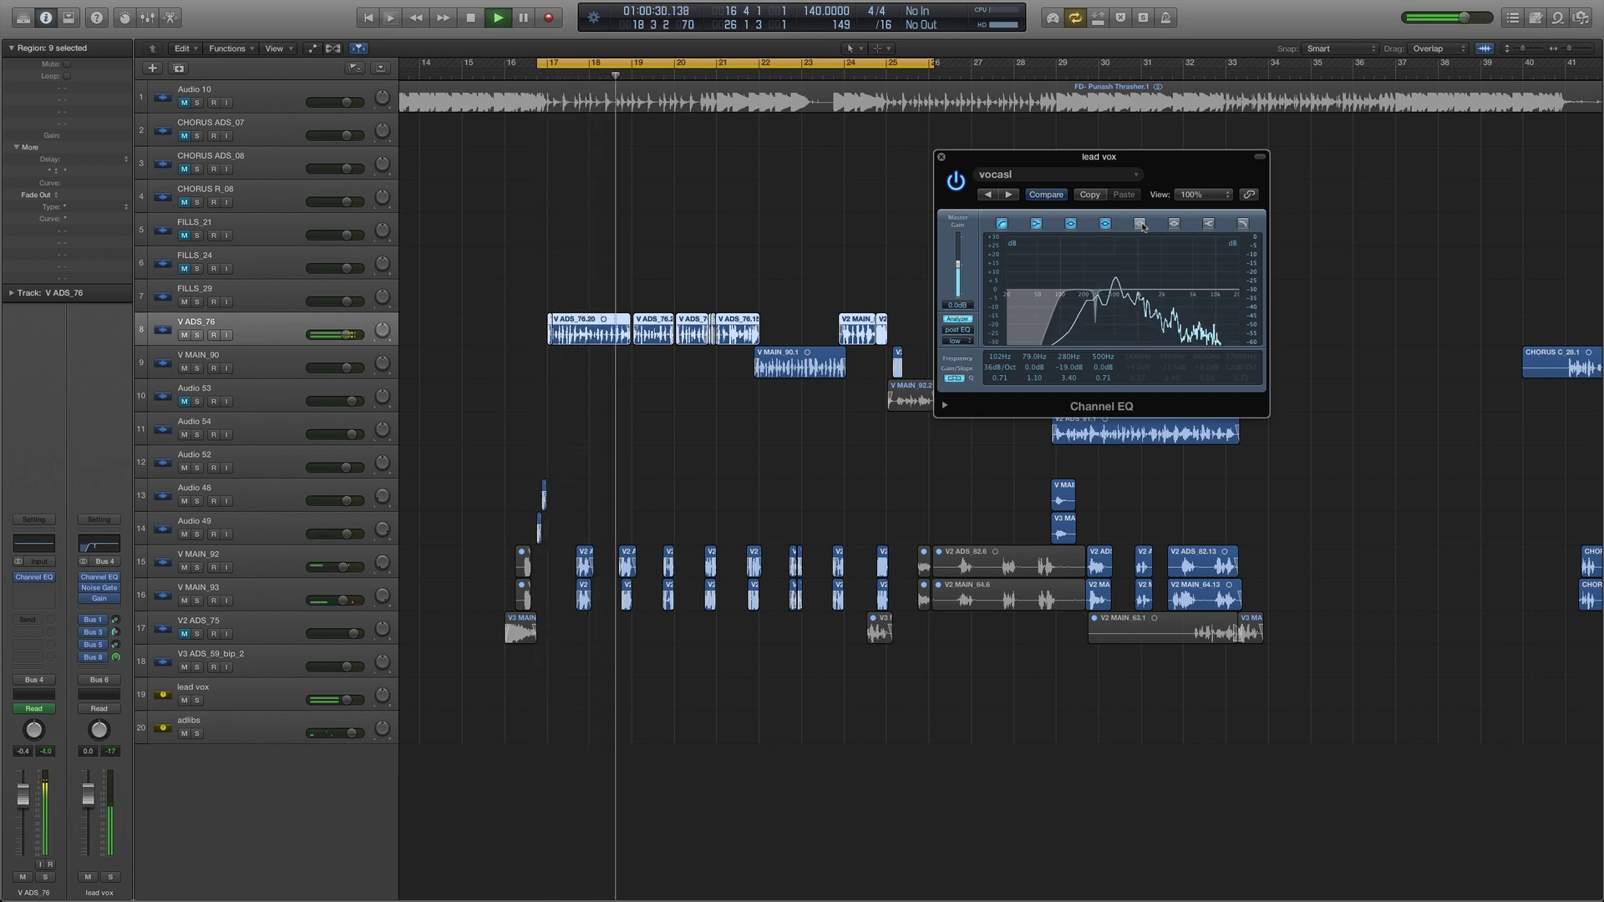
click(1140, 224)
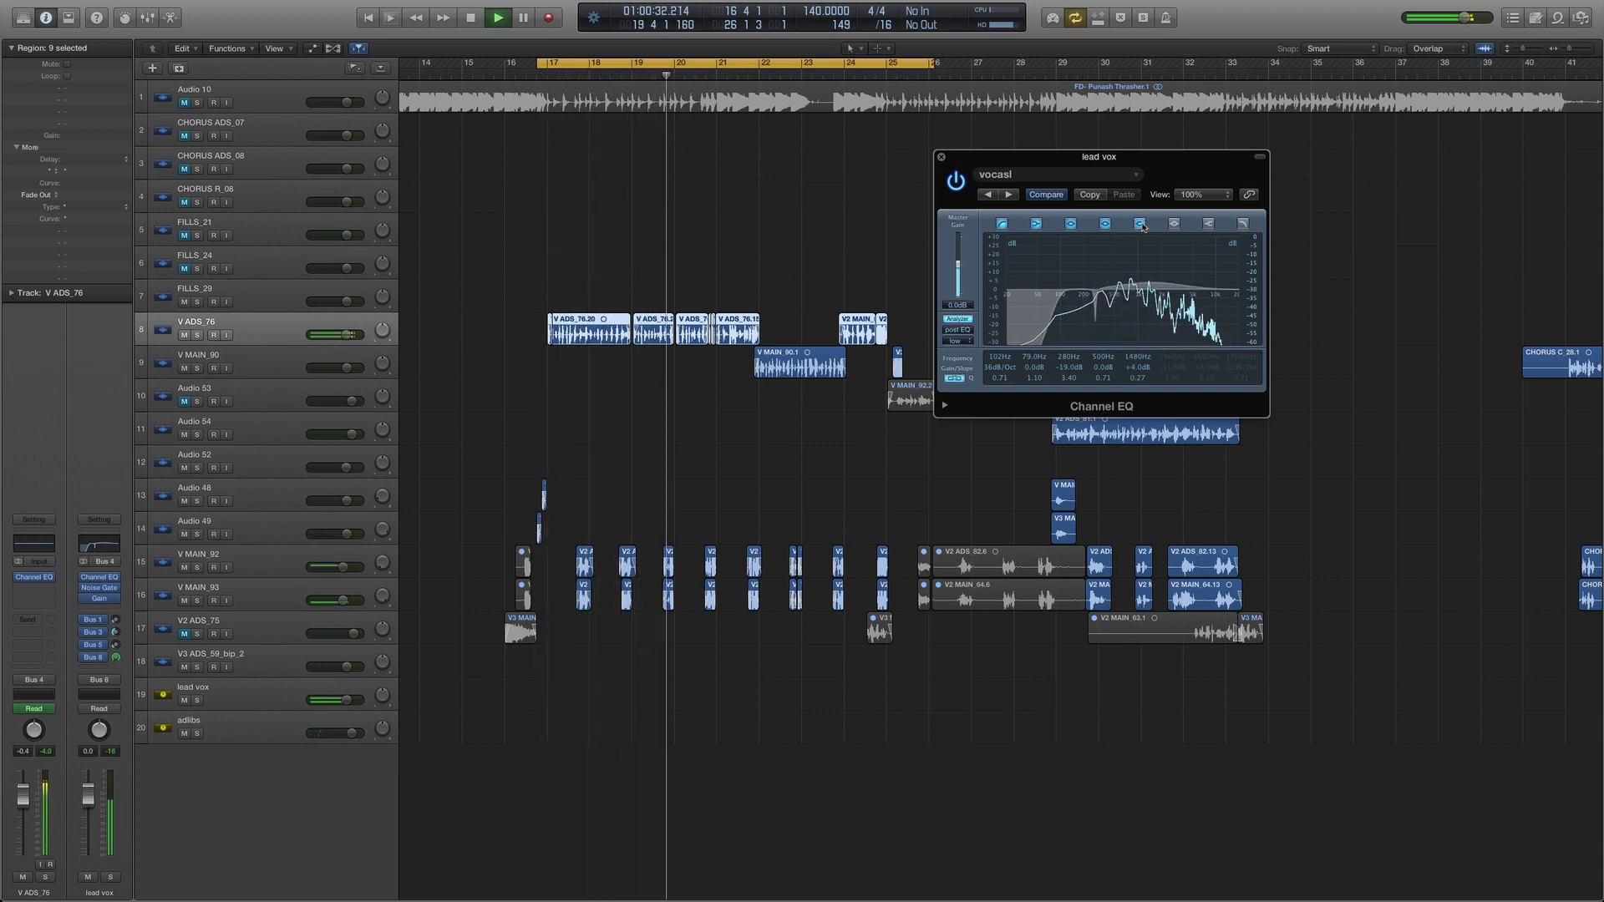
key(space)
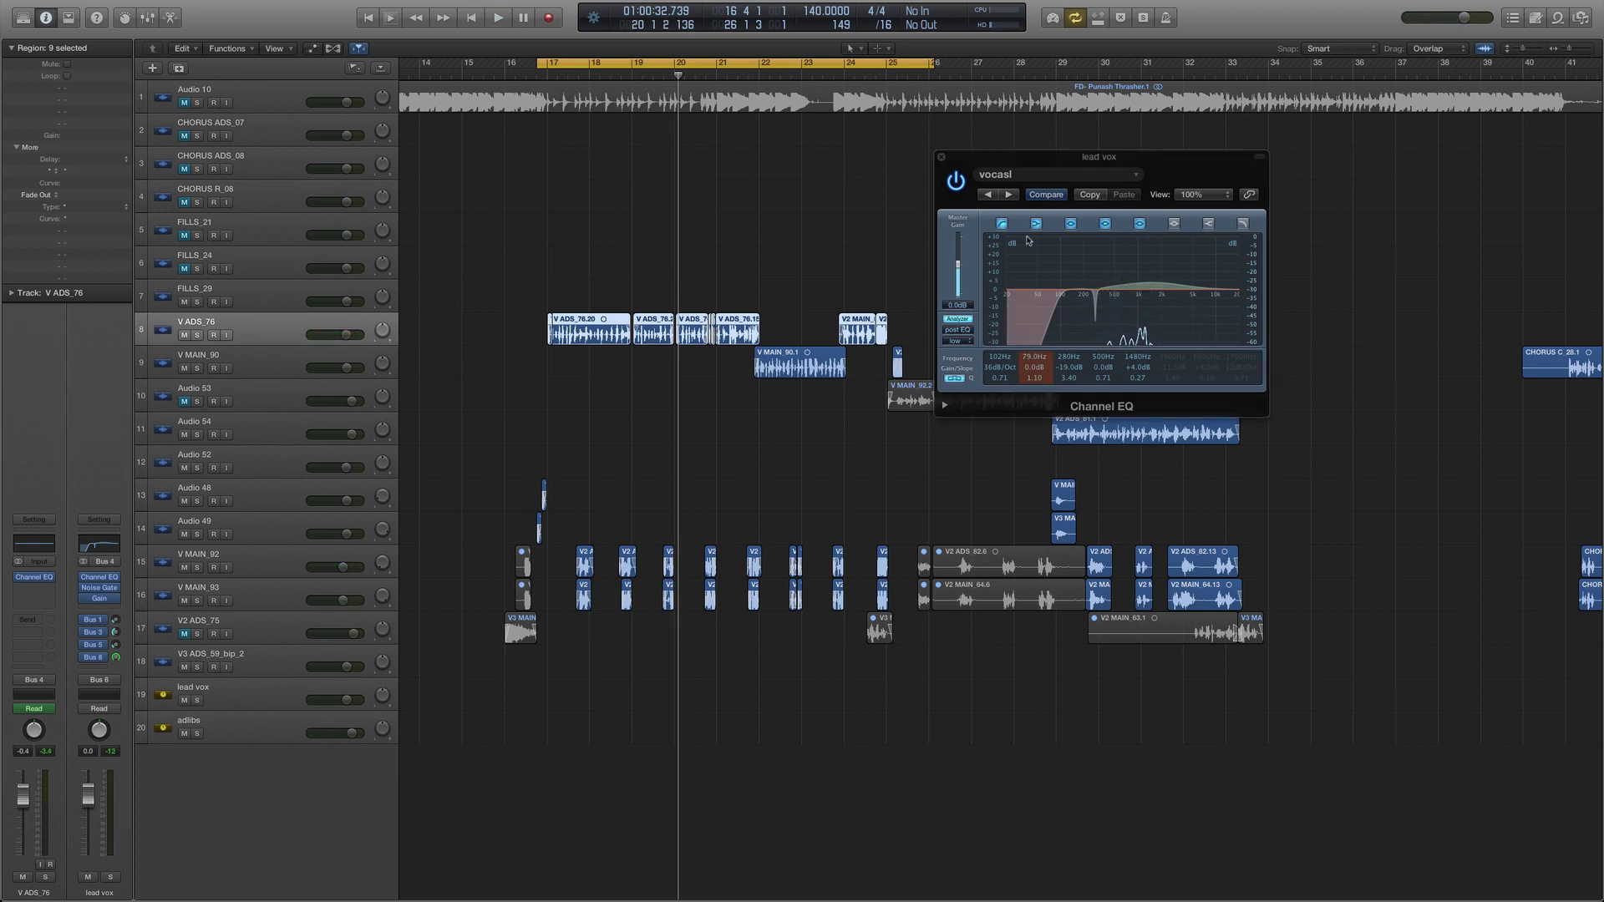
key(space)
click(1141, 226)
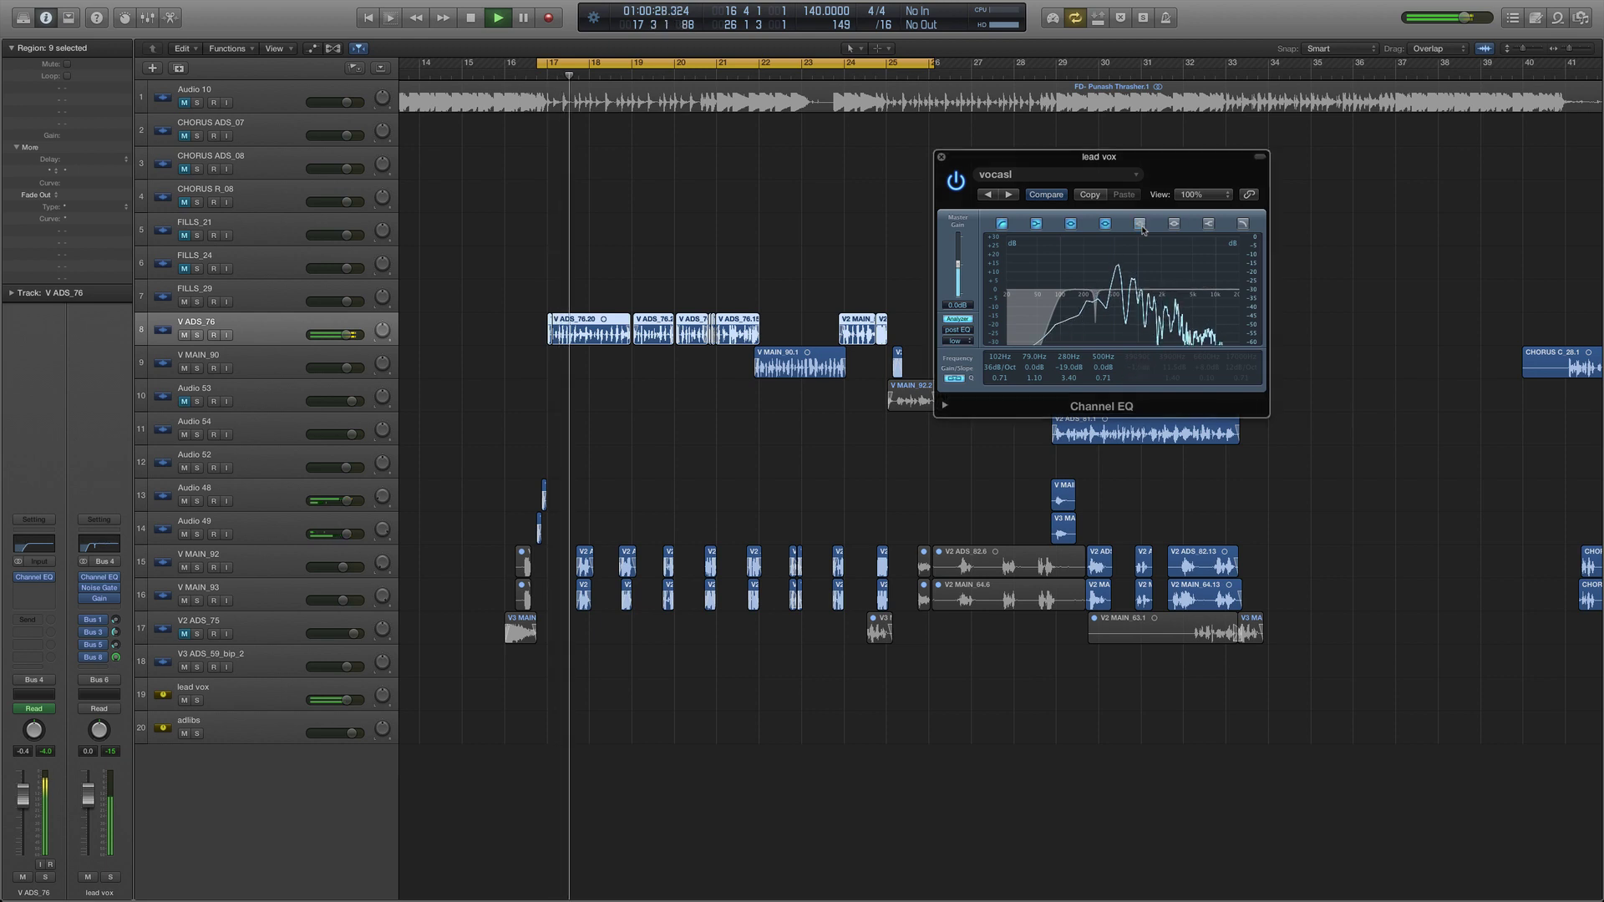
click(1141, 225)
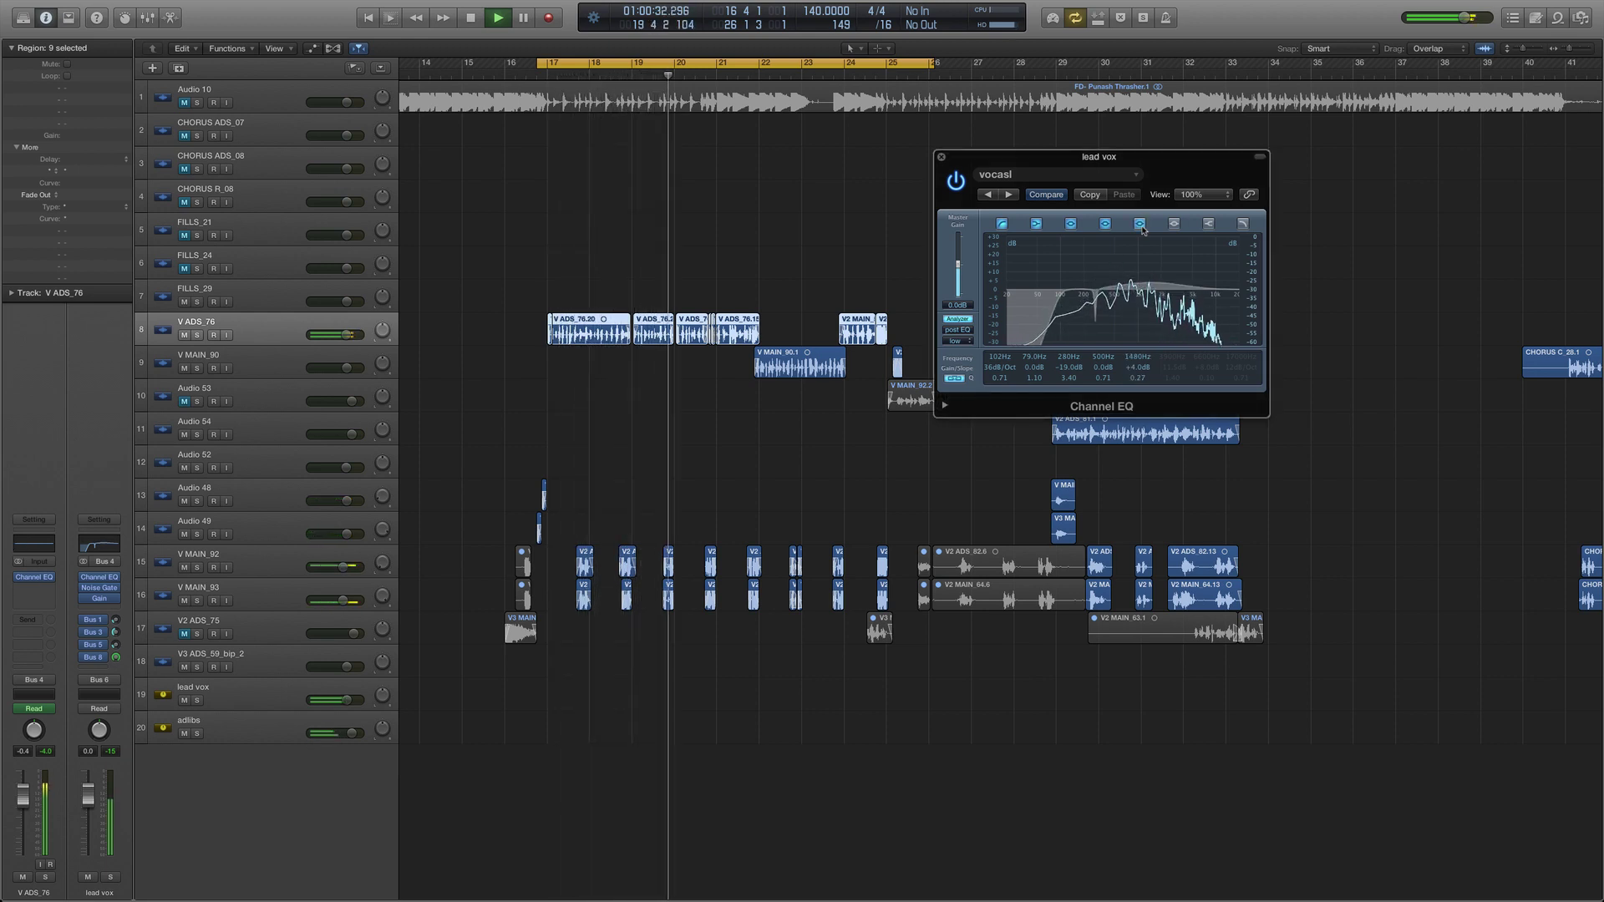
key(space)
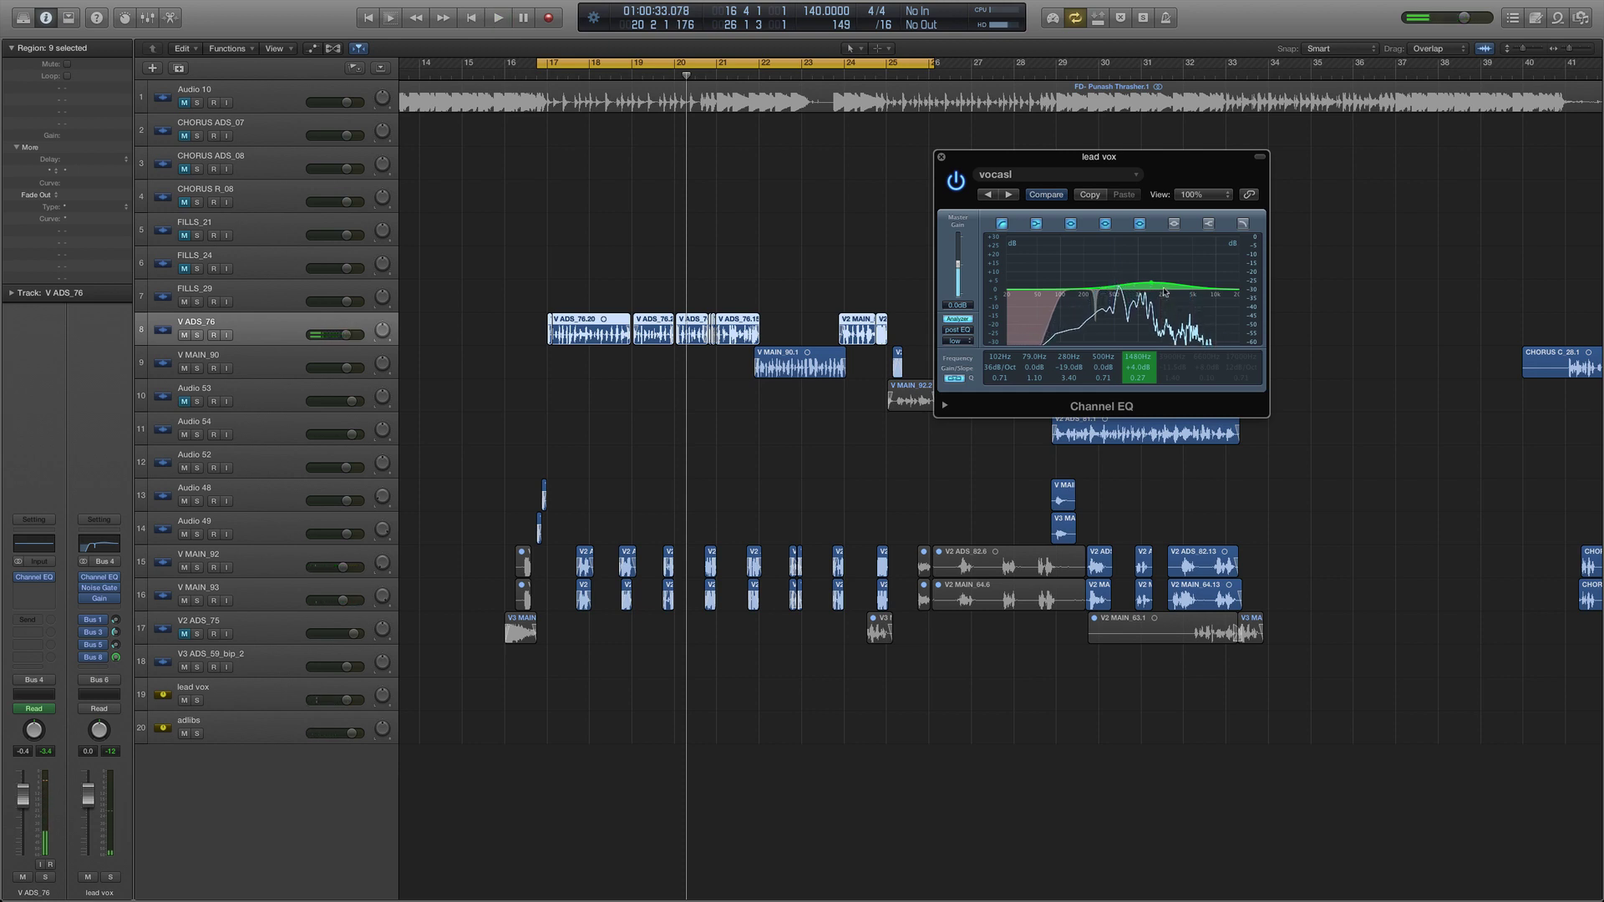
- Play the vocals from bar 17 and retune the fifth EQ band to about 1360 Hz at +4.0 dB
click(546, 77)
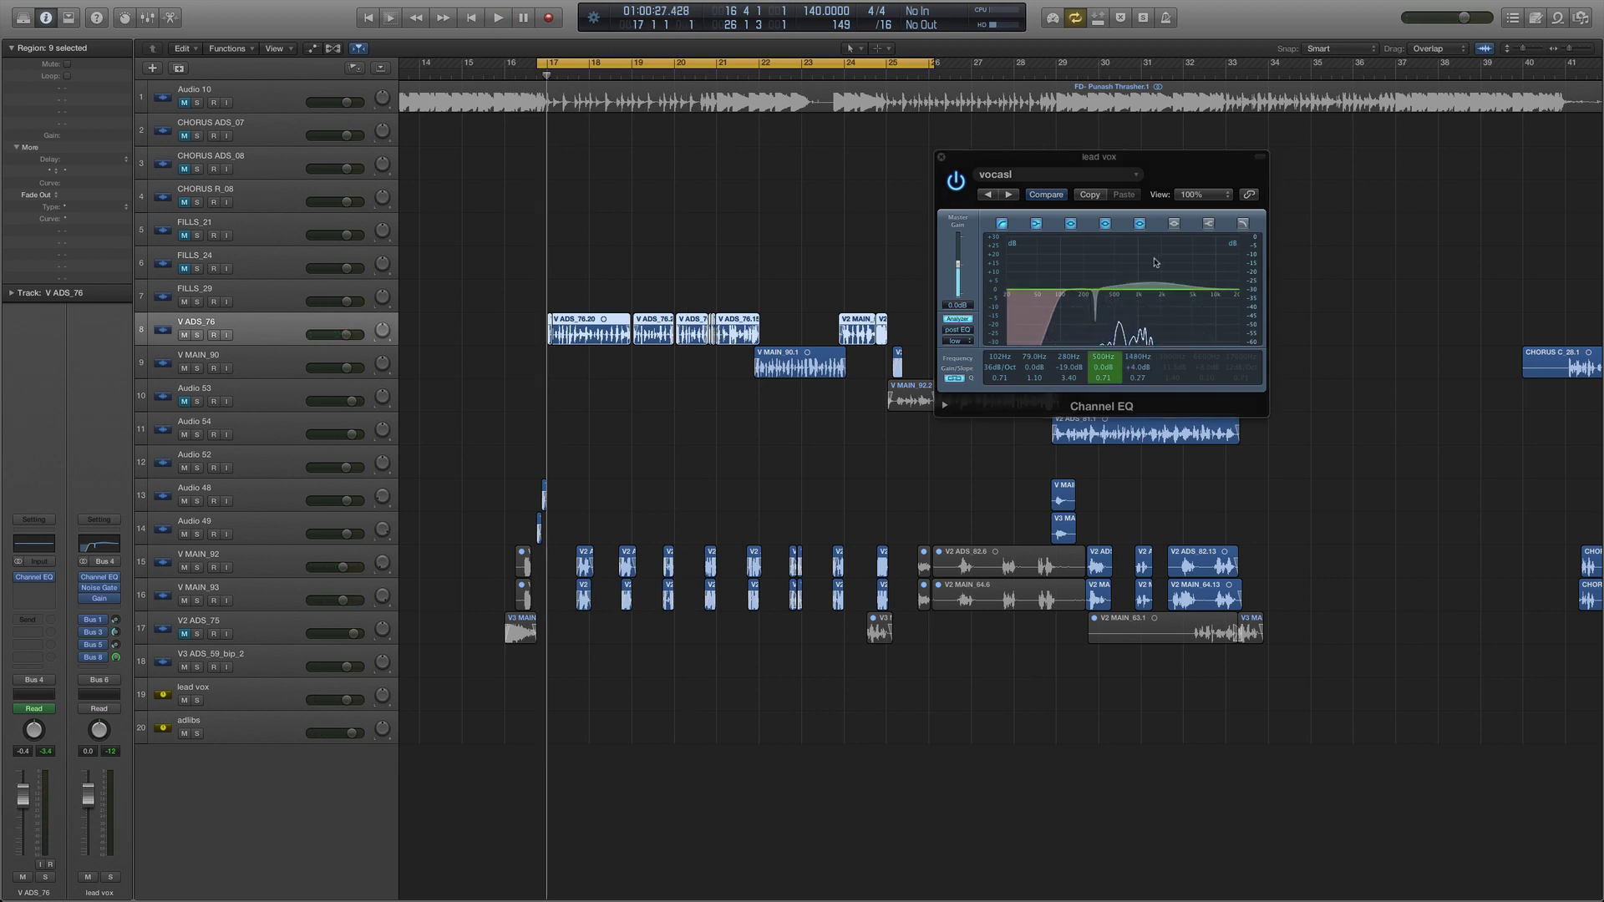
key(space)
drag(1162, 288, 1164, 289)
key(space)
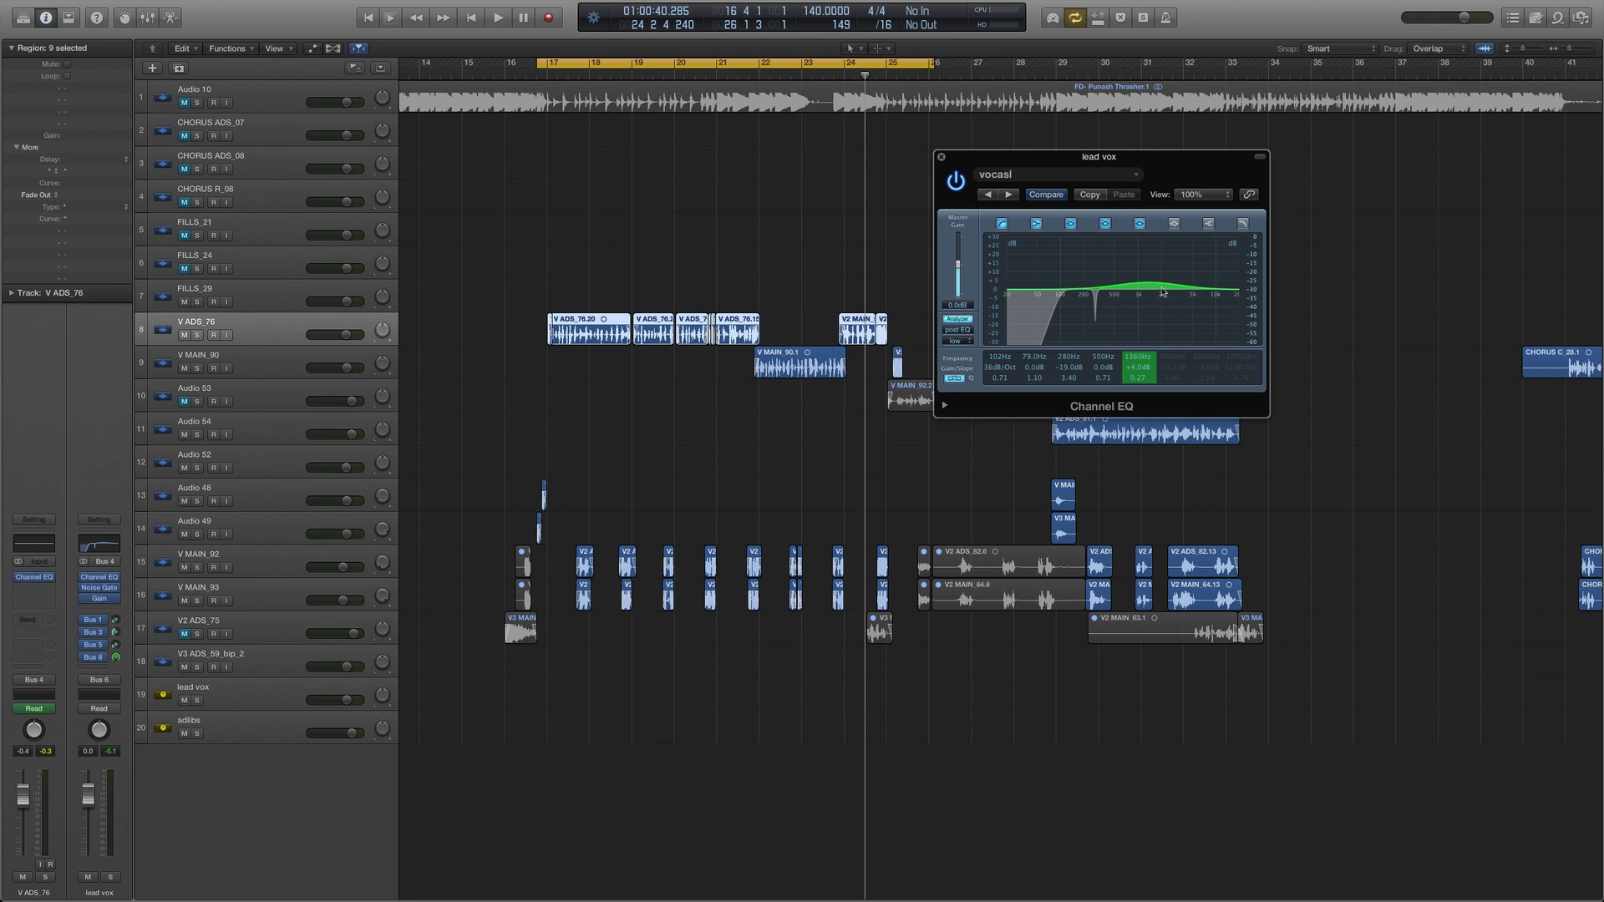
- Enable the sixth EQ band as a cut at about 3900 Hz and adjust its gain while playing the vocals
click(1177, 372)
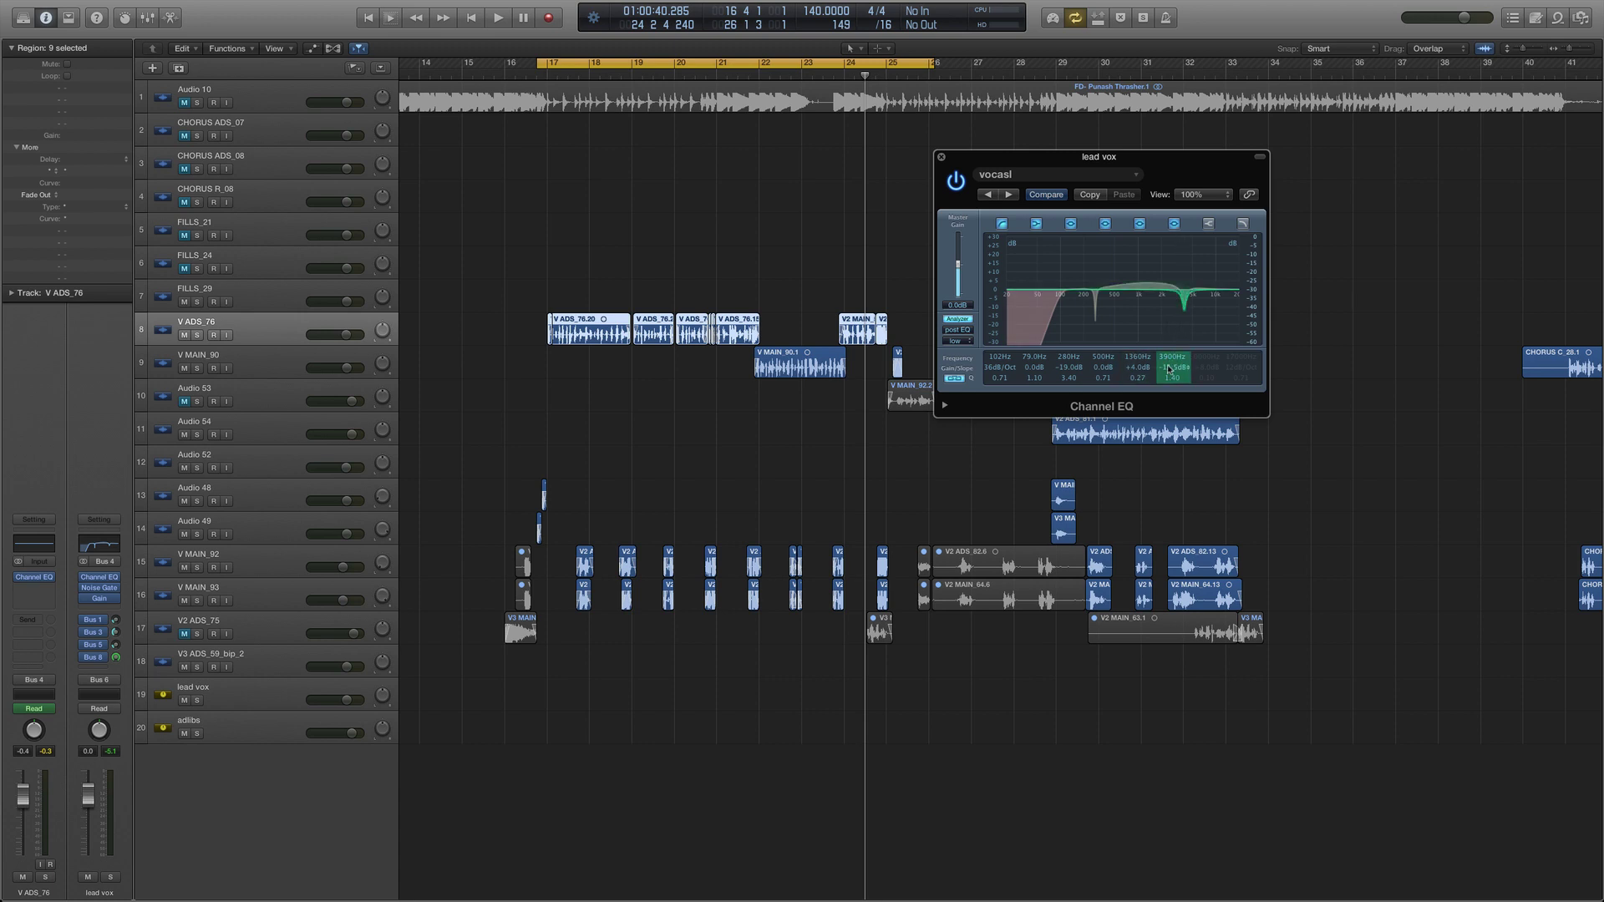
key(space)
mouse_move(1168, 369)
mouse_down()
mouse_move(1168, 331)
mouse_move(1170, 374)
mouse_up()
key(space)
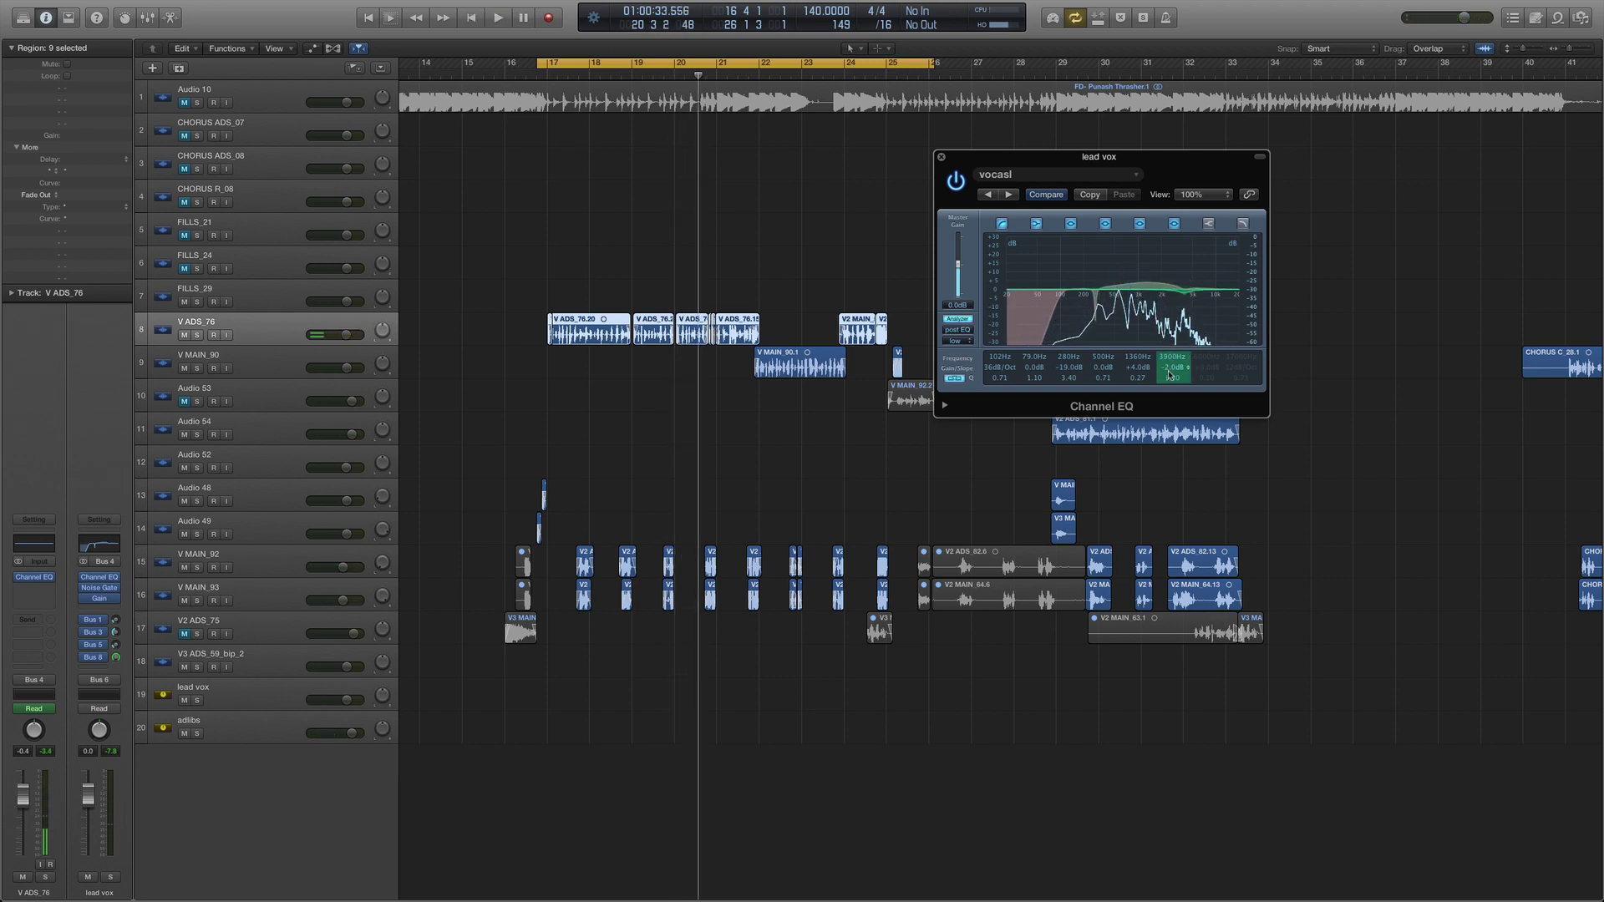
- Sweep the sixth EQ band's gain from a strong boost to a deep cut during playback, settling on a moderate cut
key(space)
scroll(1169, 377, down, 8)
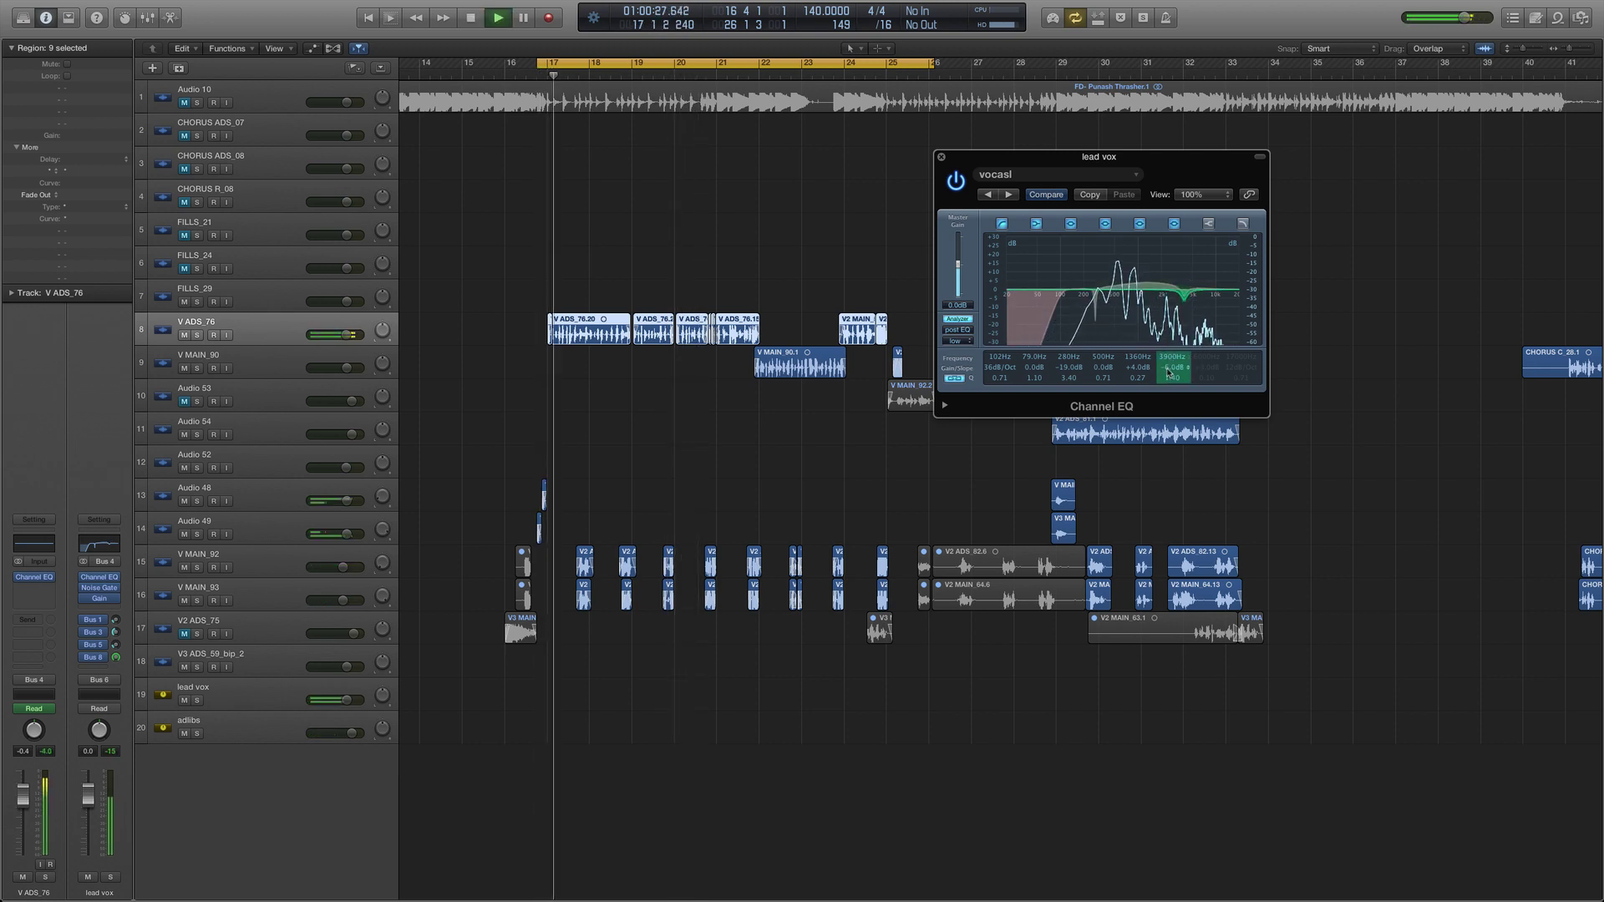
scroll(1168, 377, down, 3)
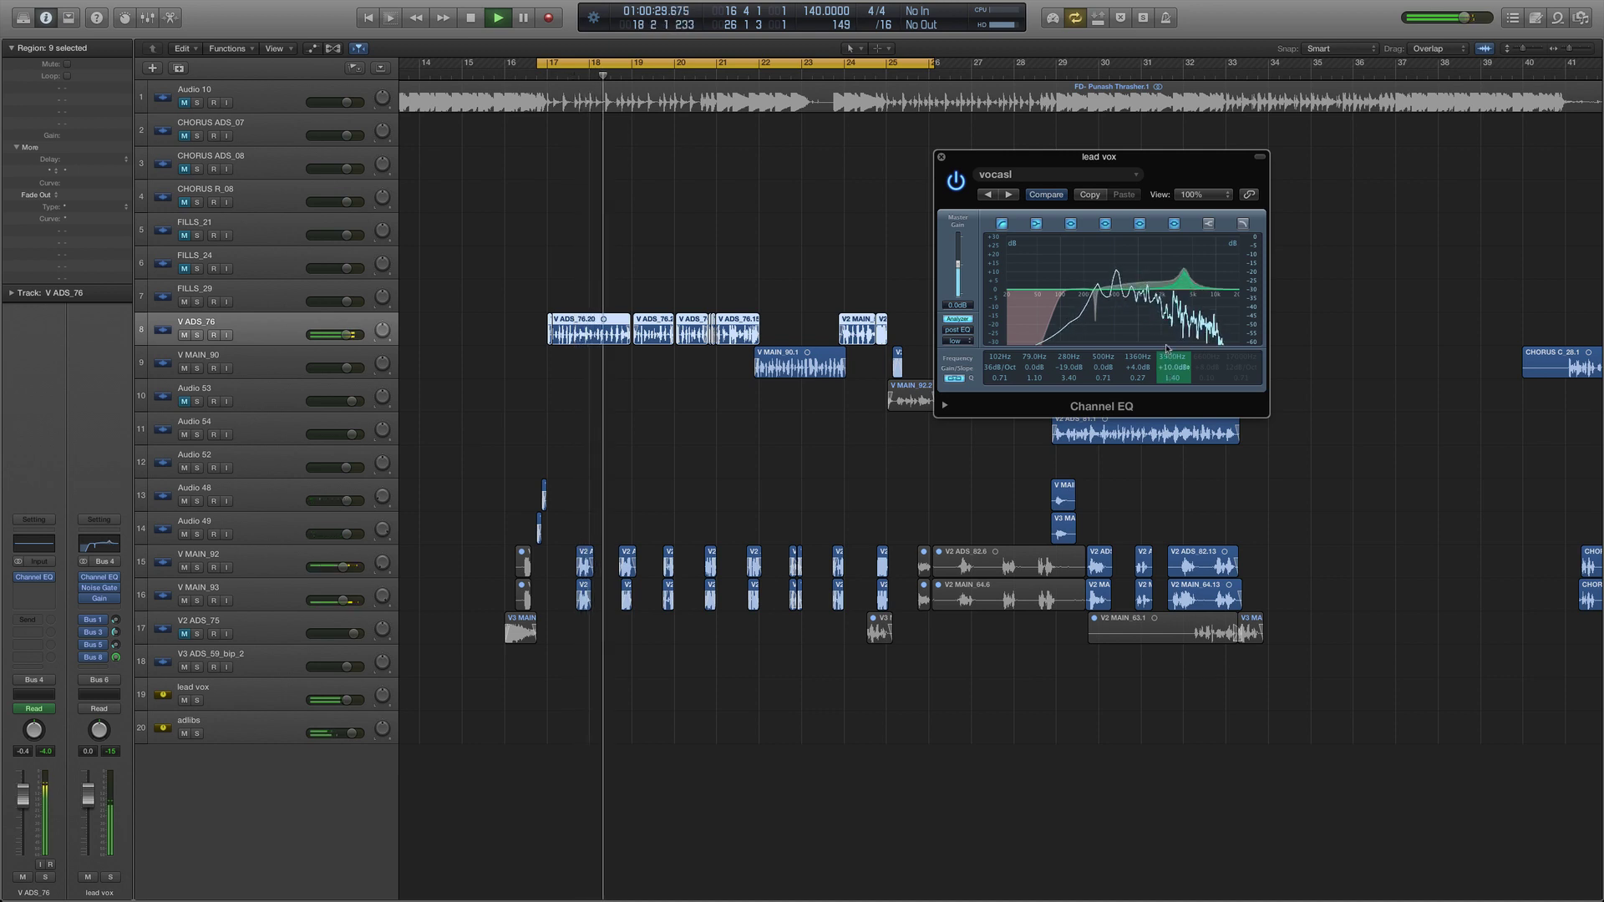
scroll(1169, 377, up, 3)
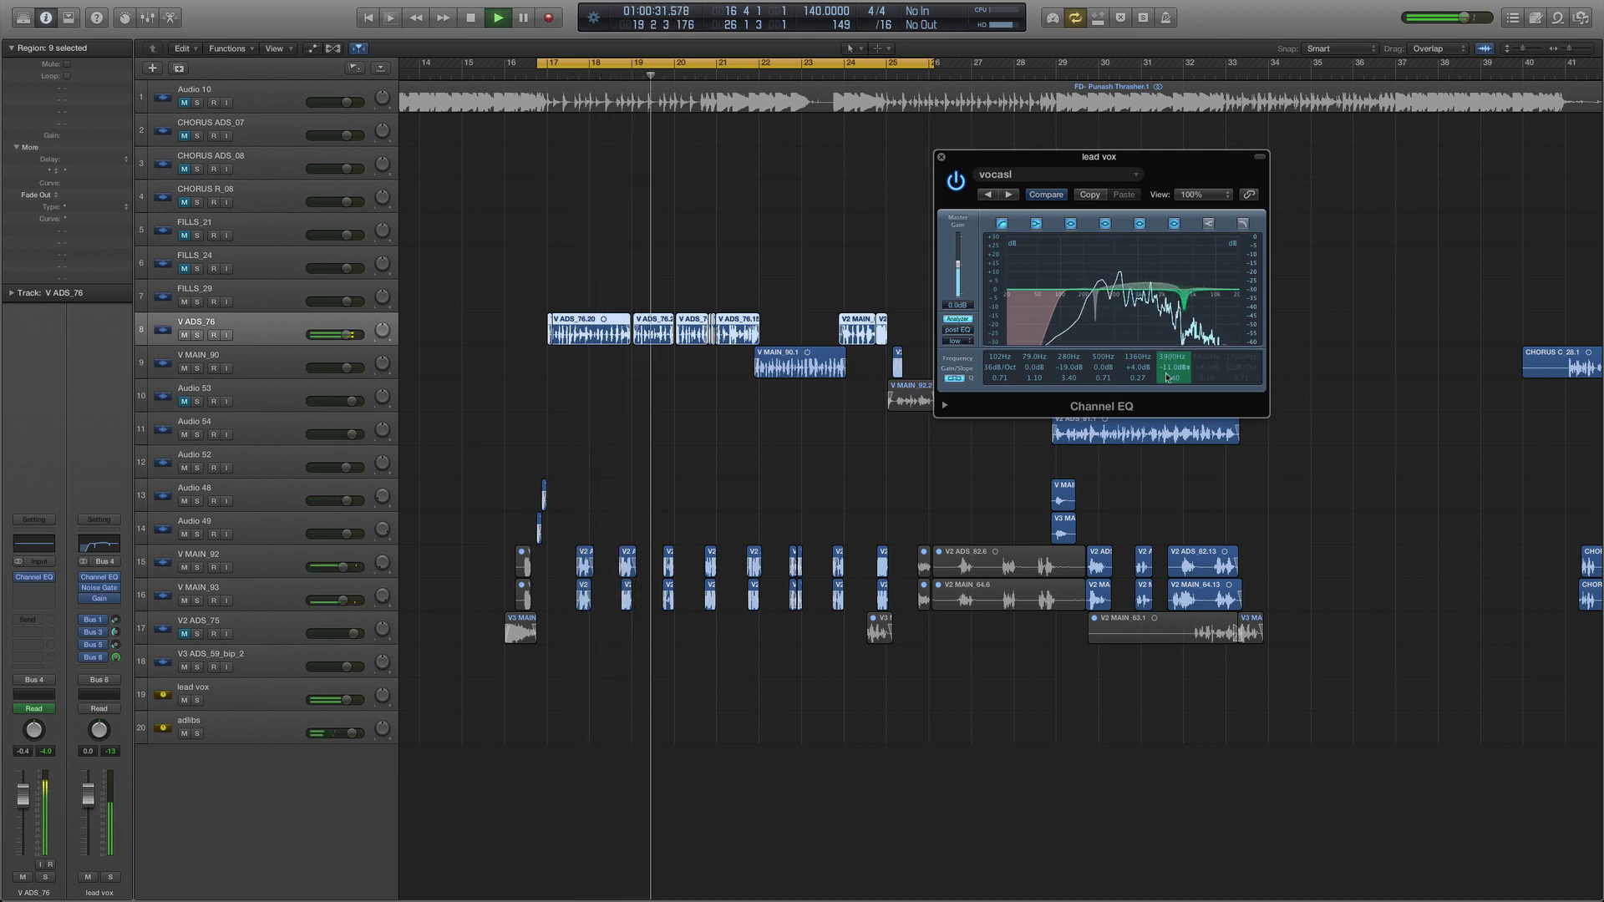
scroll(1169, 376, up, 1)
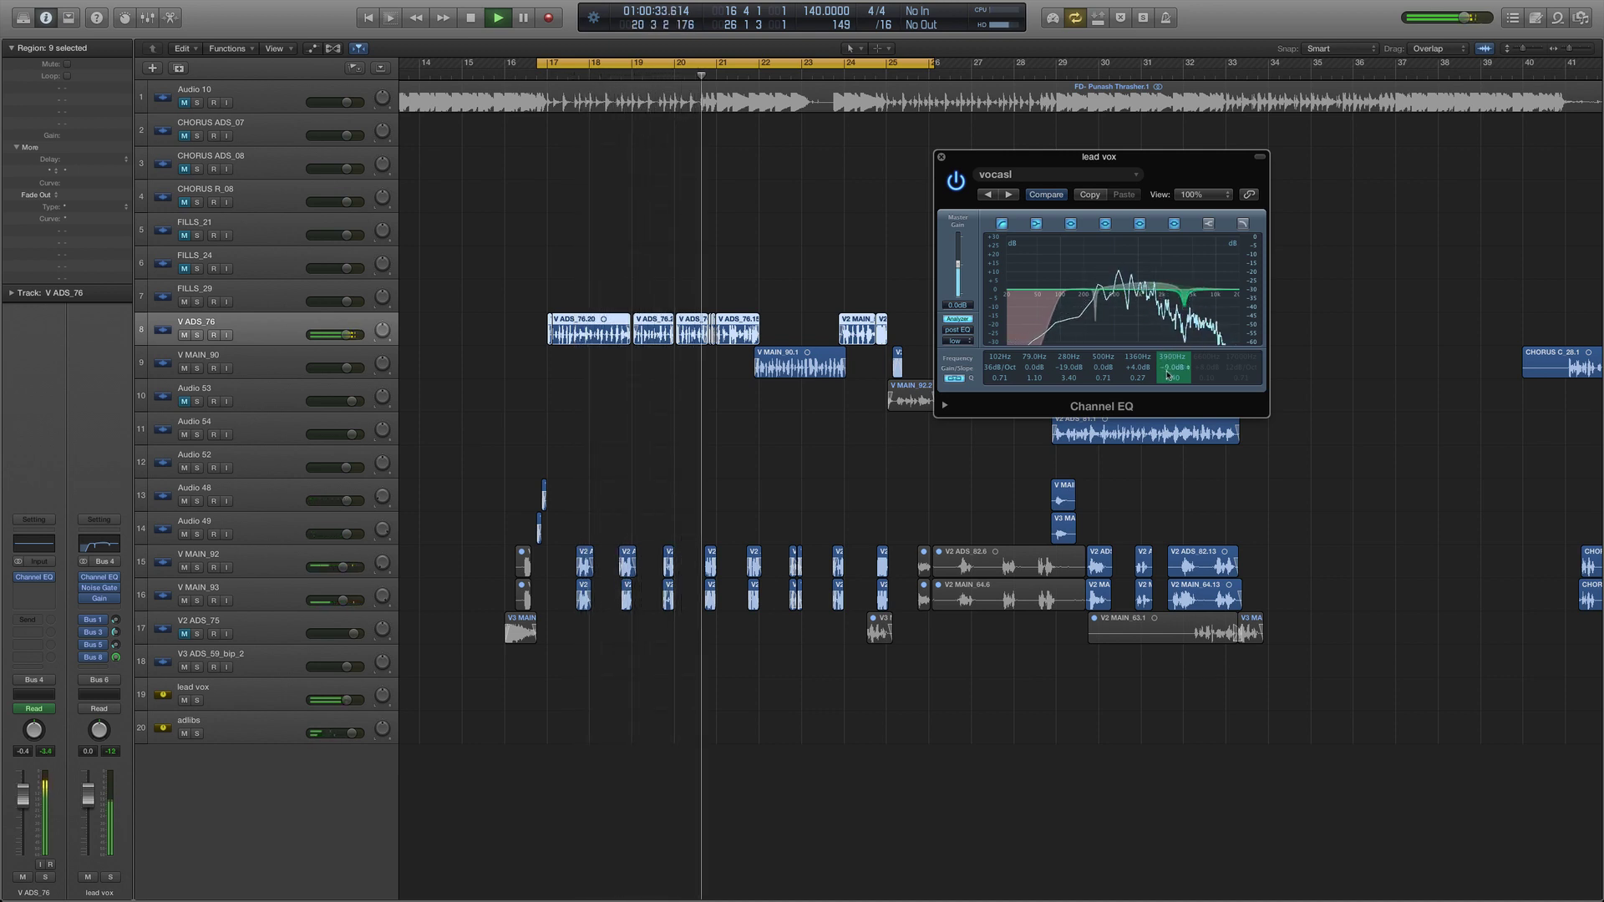
scroll(1168, 376, up, 1)
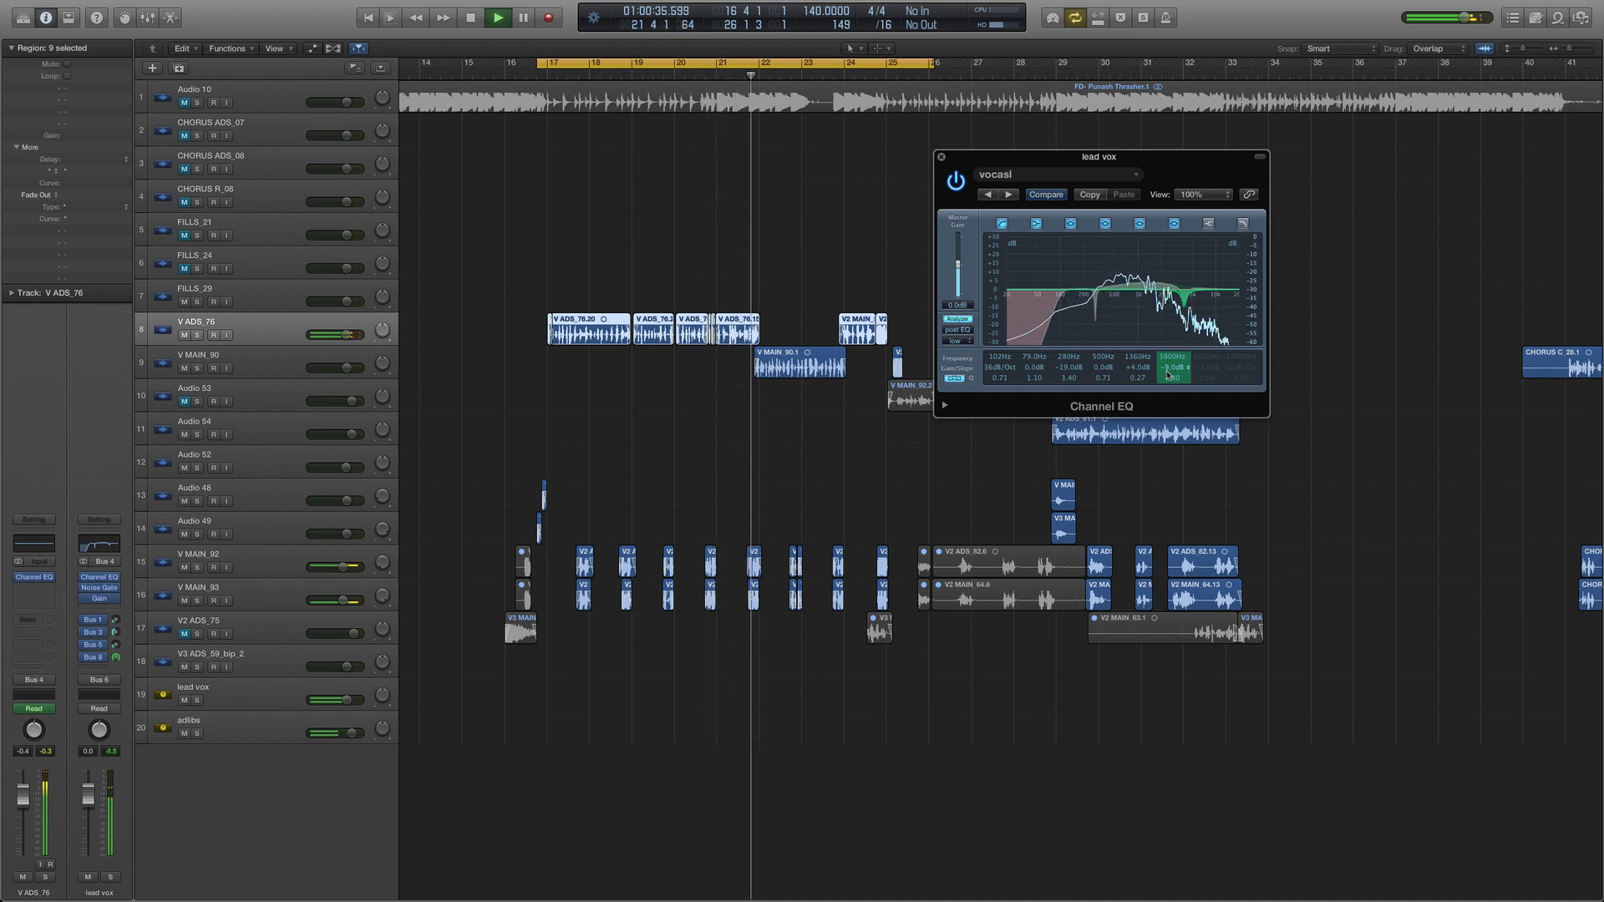
- Enable the high-shelf EQ band with a boost of about 8 dB at 6600 Hz and play the vocals through it
click(1209, 225)
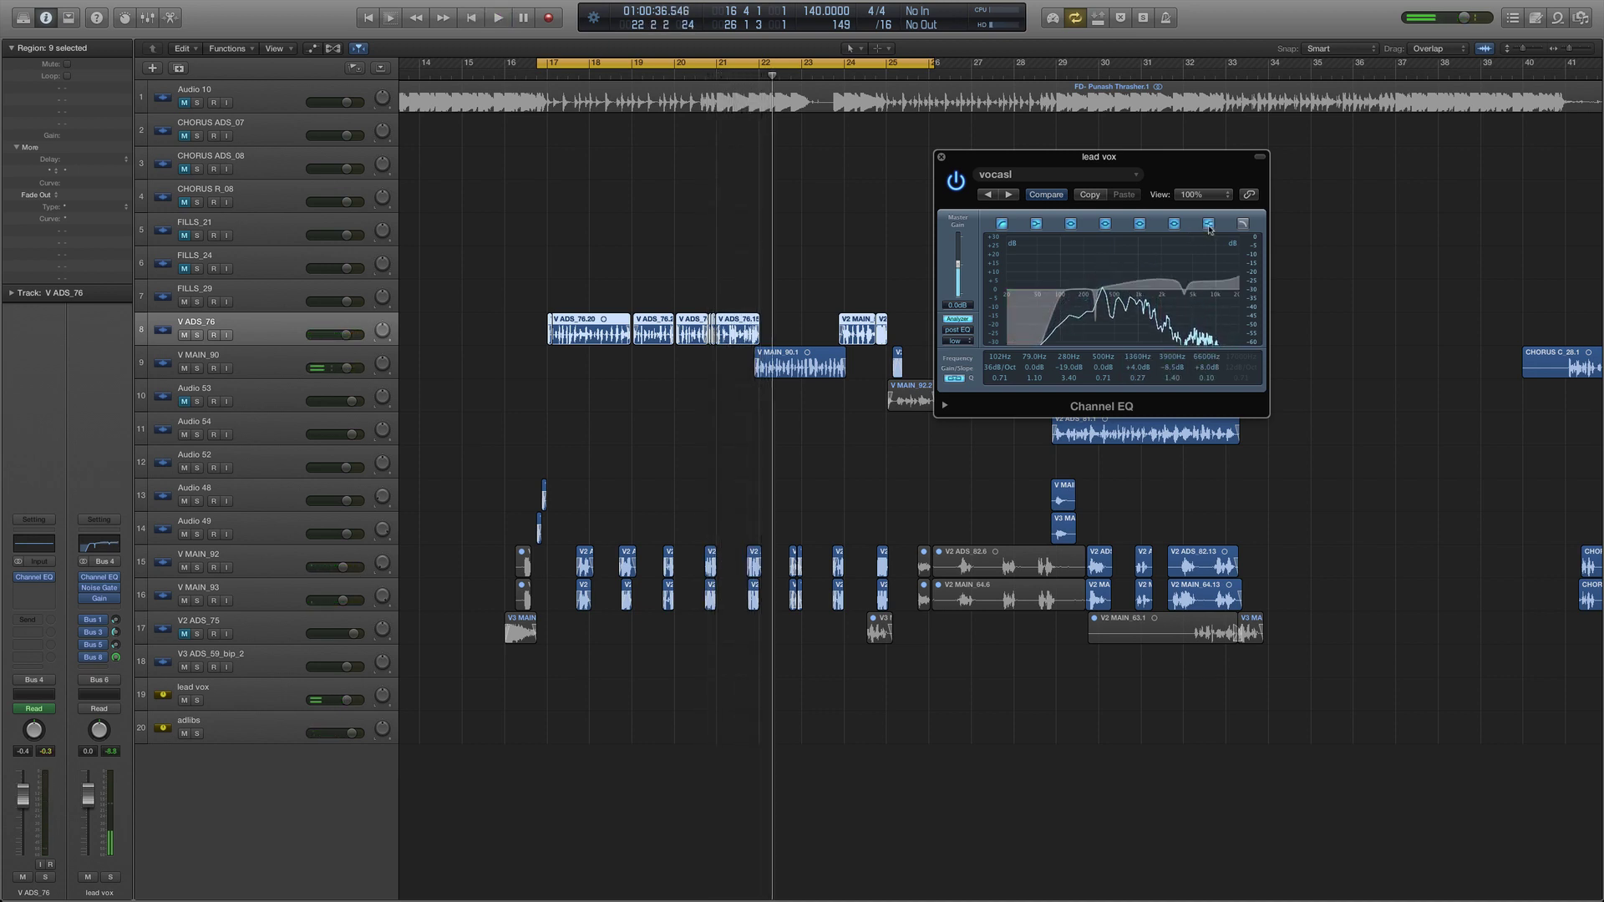
key(space)
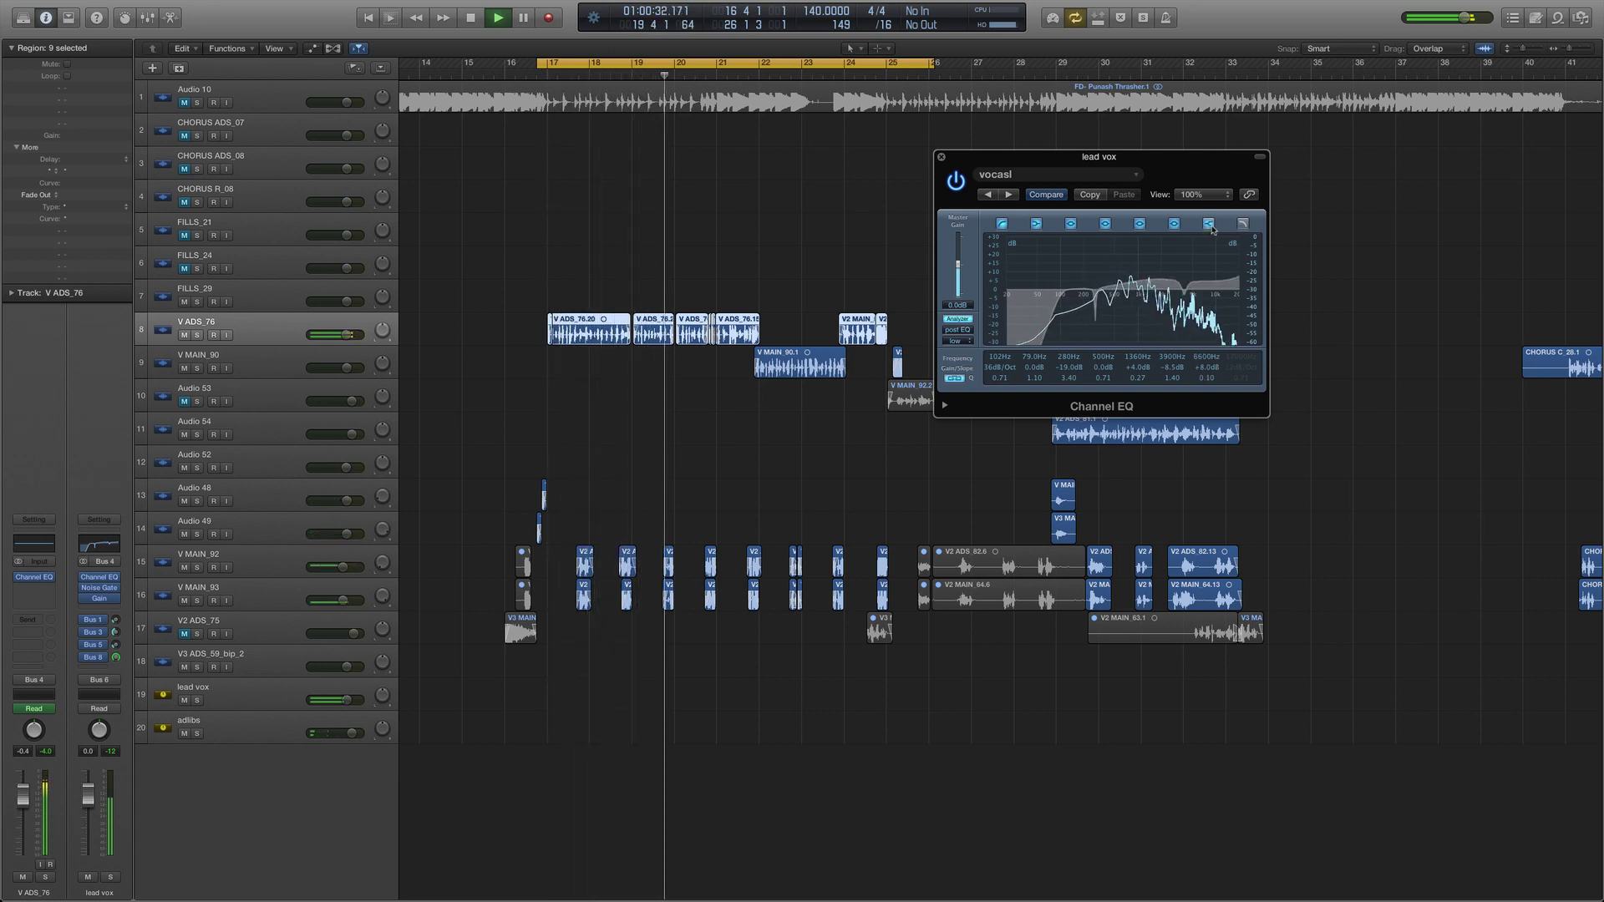
key(space)
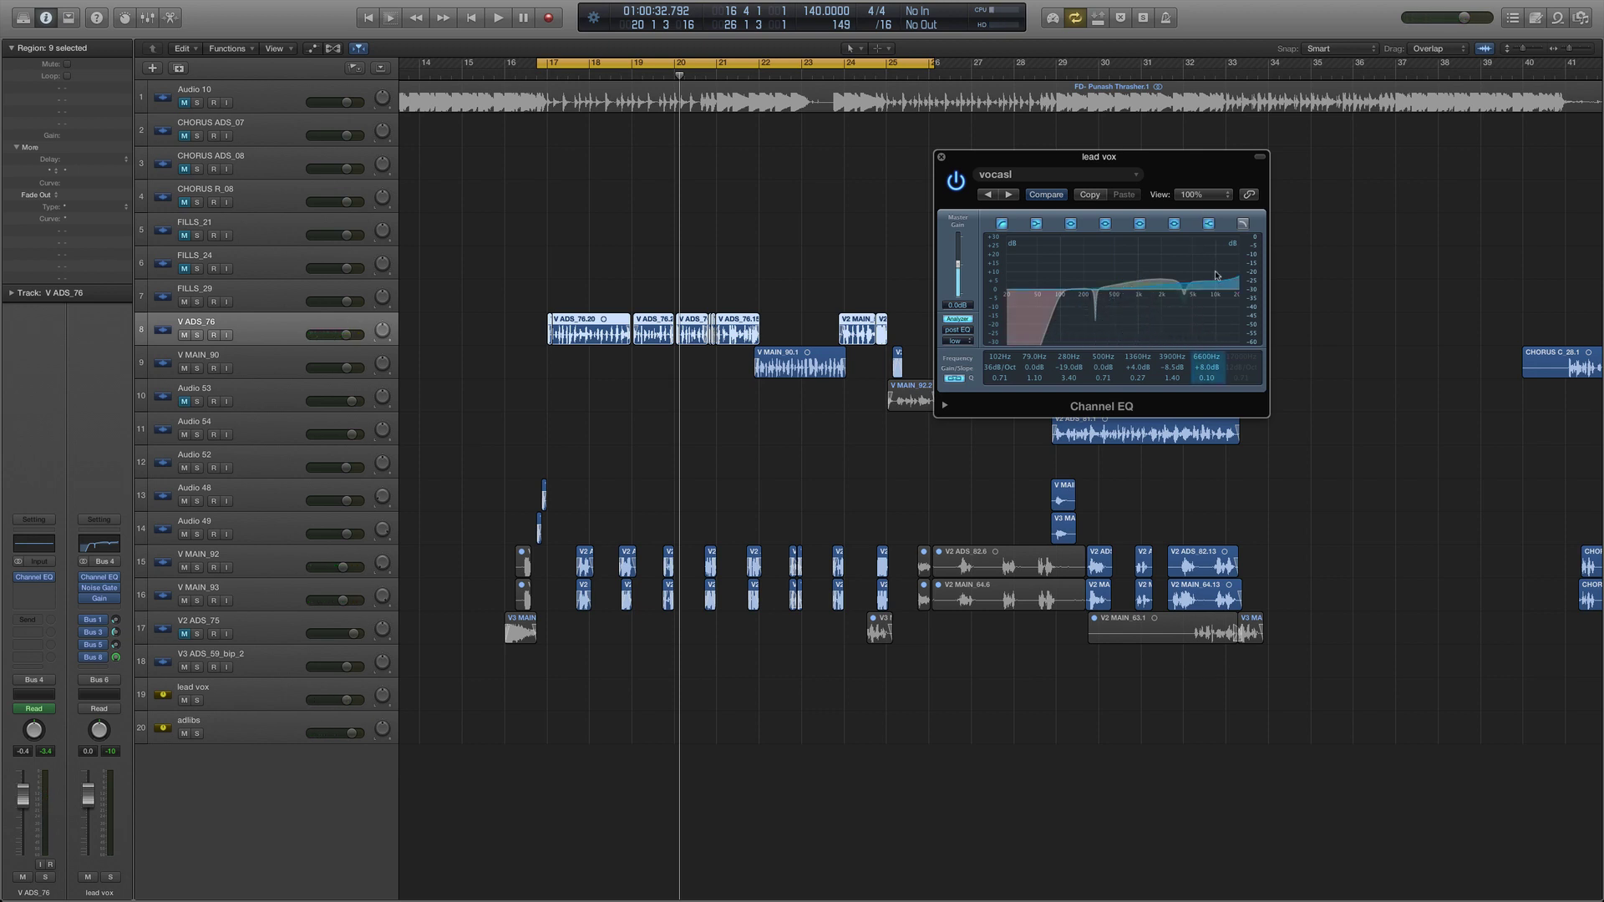
- Compare the vocals with the high-shelf EQ band bypassed and enabled during playback
key(space)
click(1208, 224)
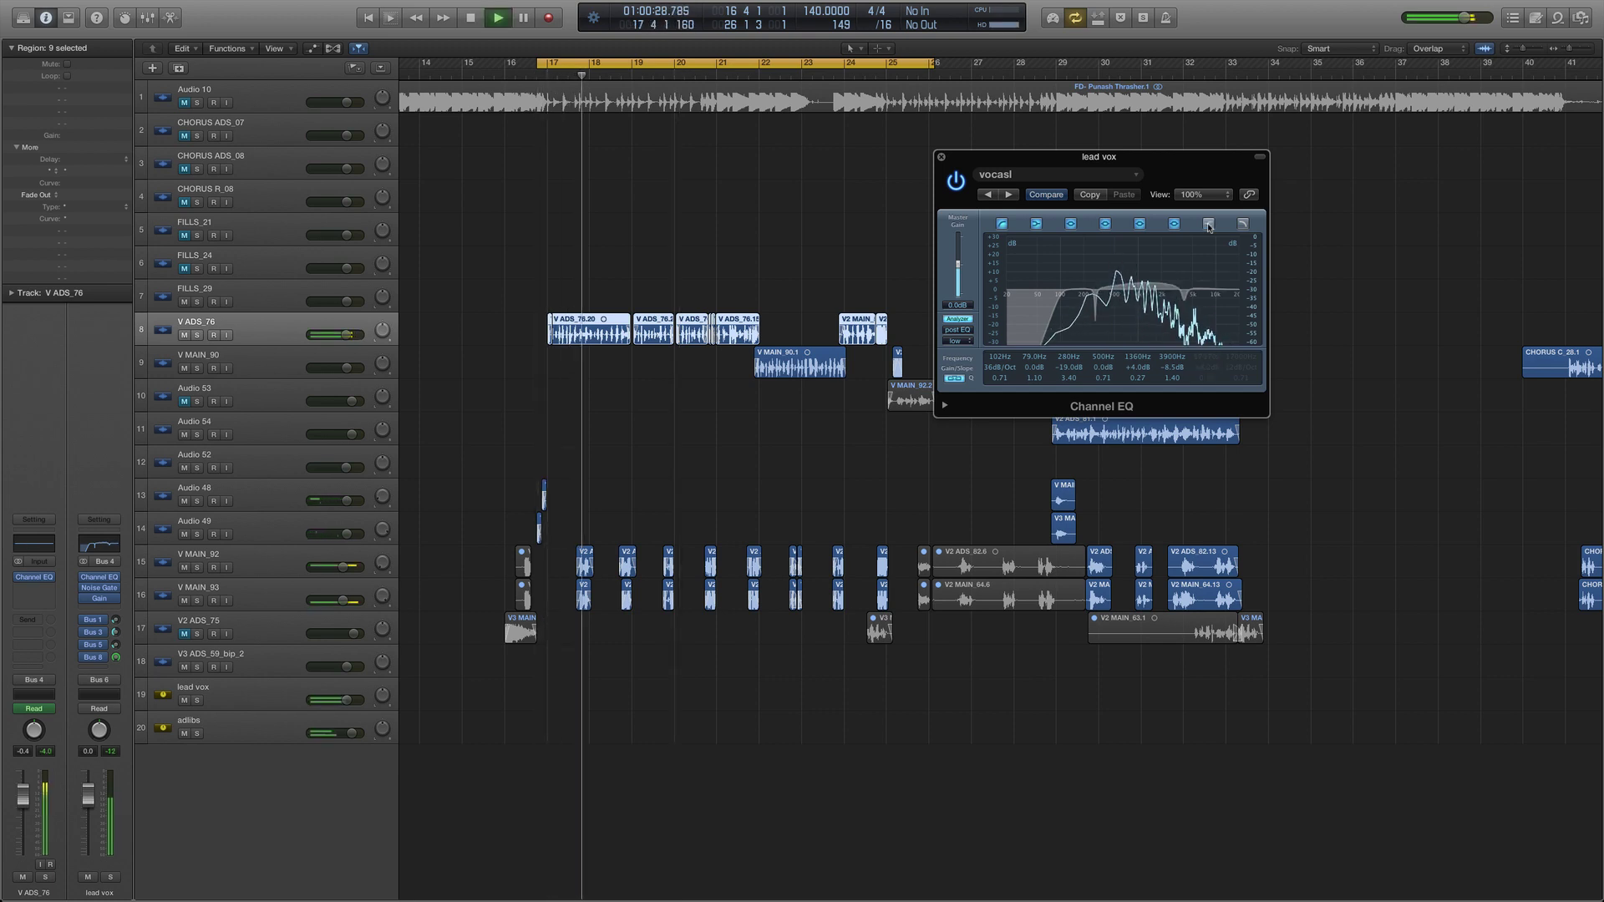
click(1208, 224)
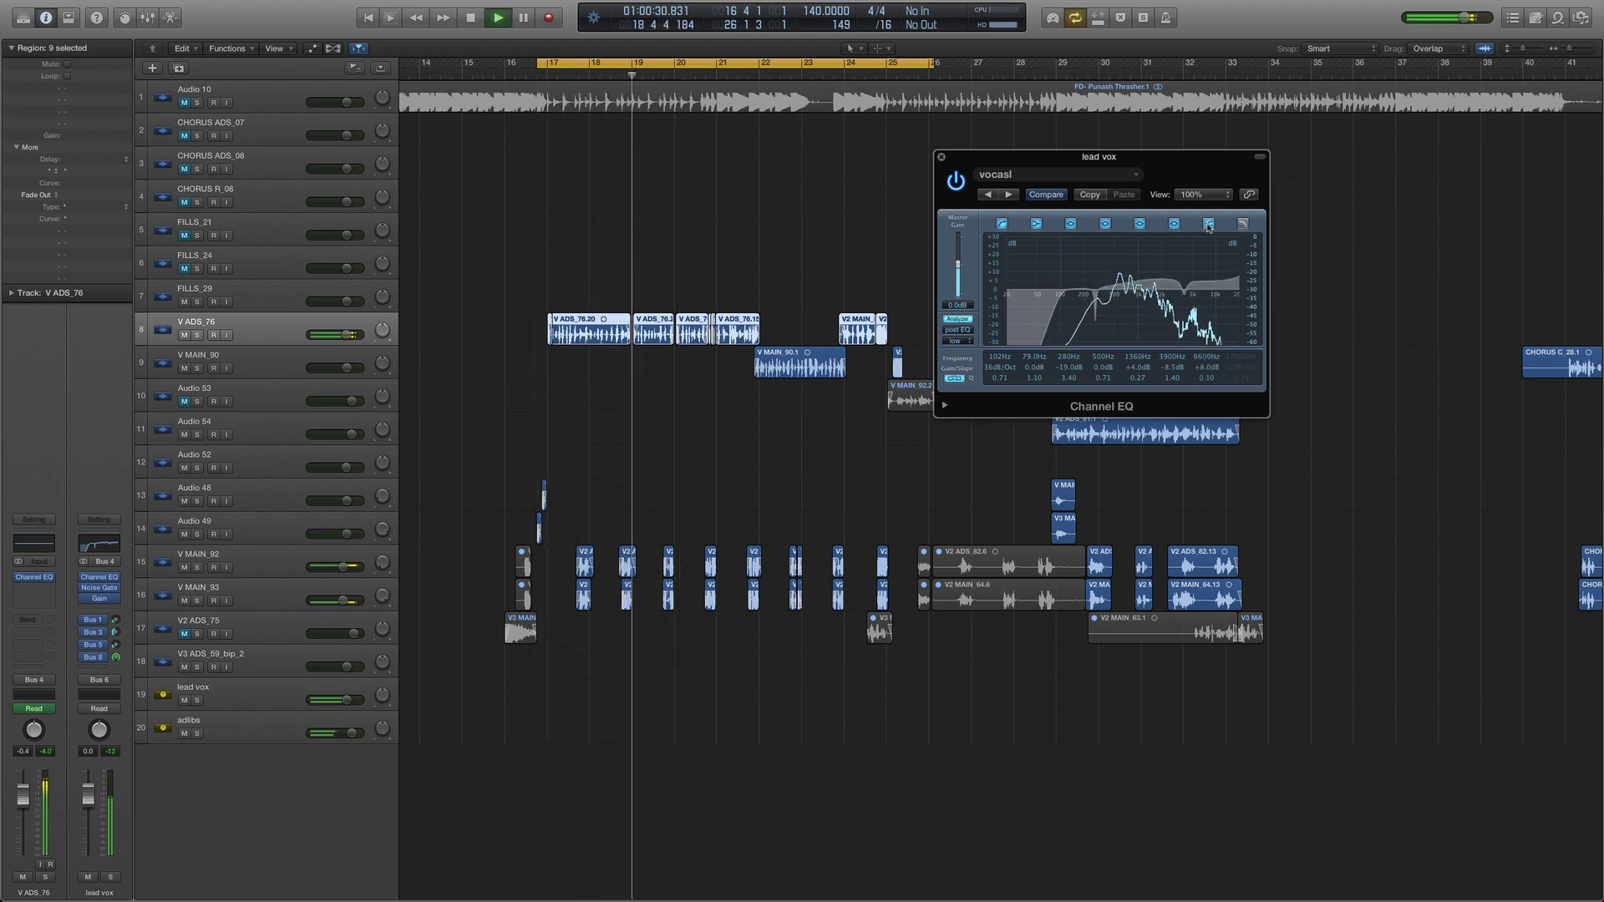
key(space)
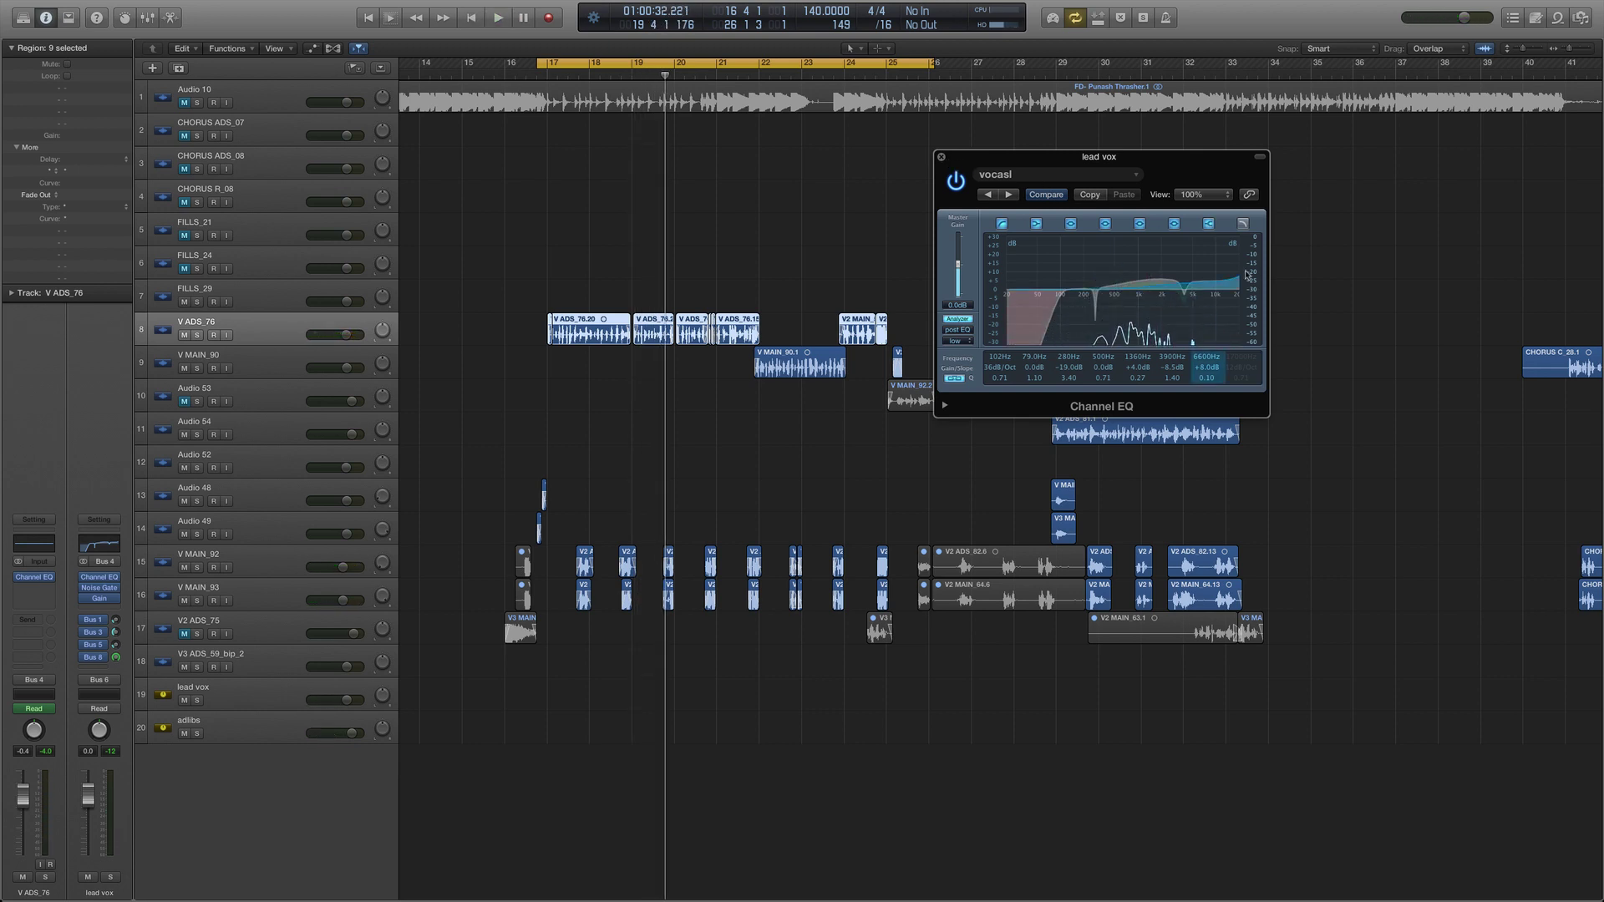
- Push the high-shelf boost to about 17 dB while playing the vocals, and bring it back to about 8.5 dB
key(space)
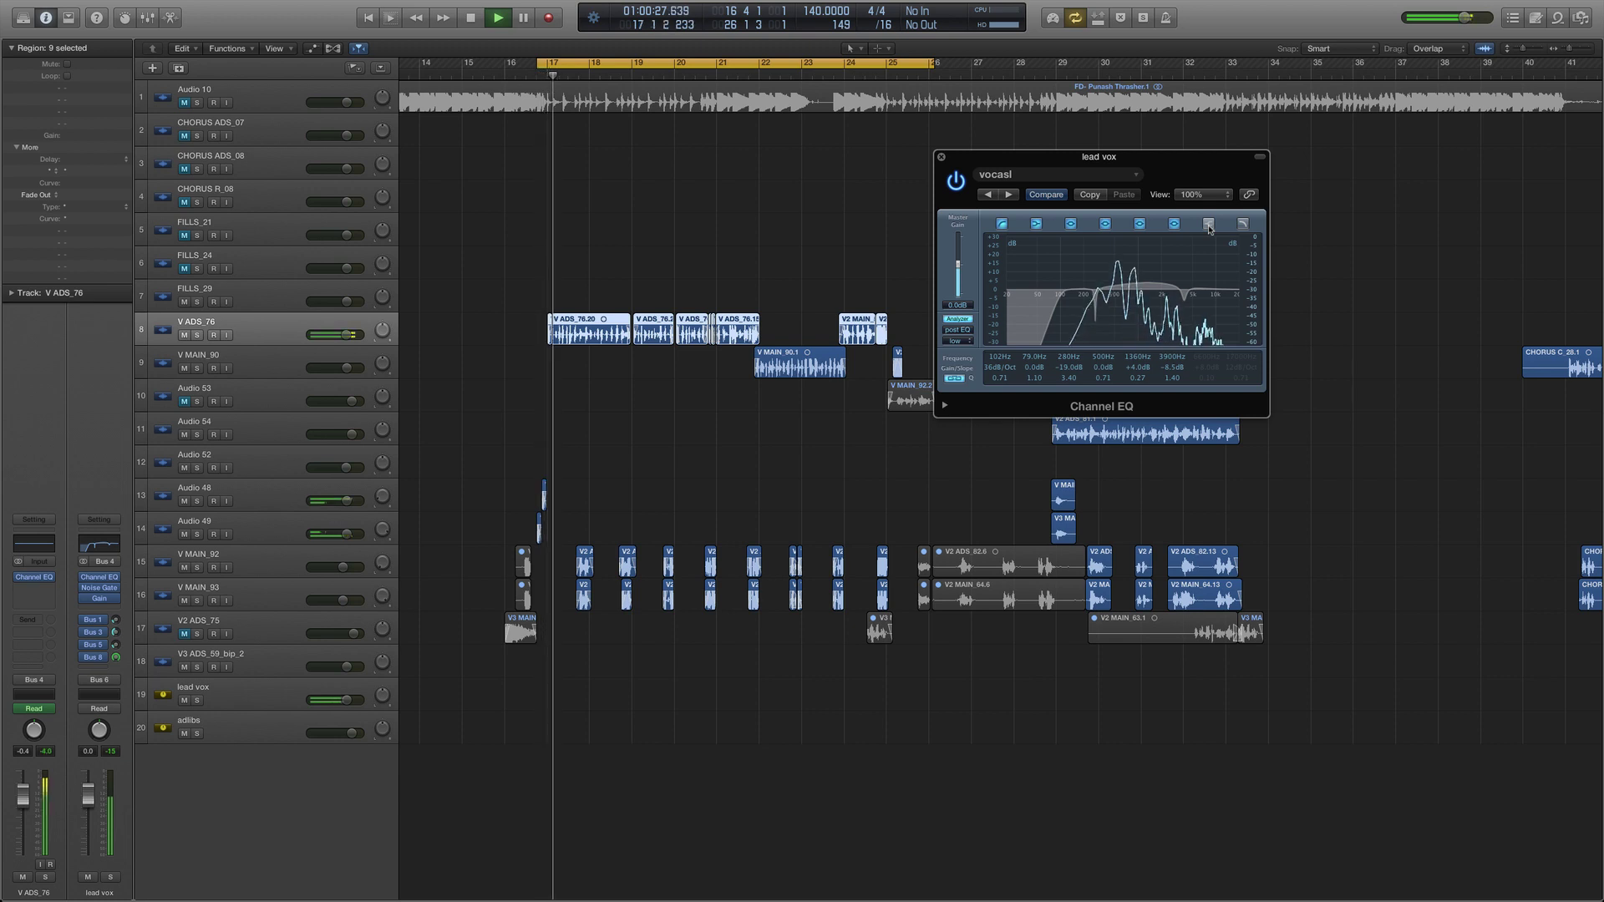
drag(1213, 280, 1213, 266)
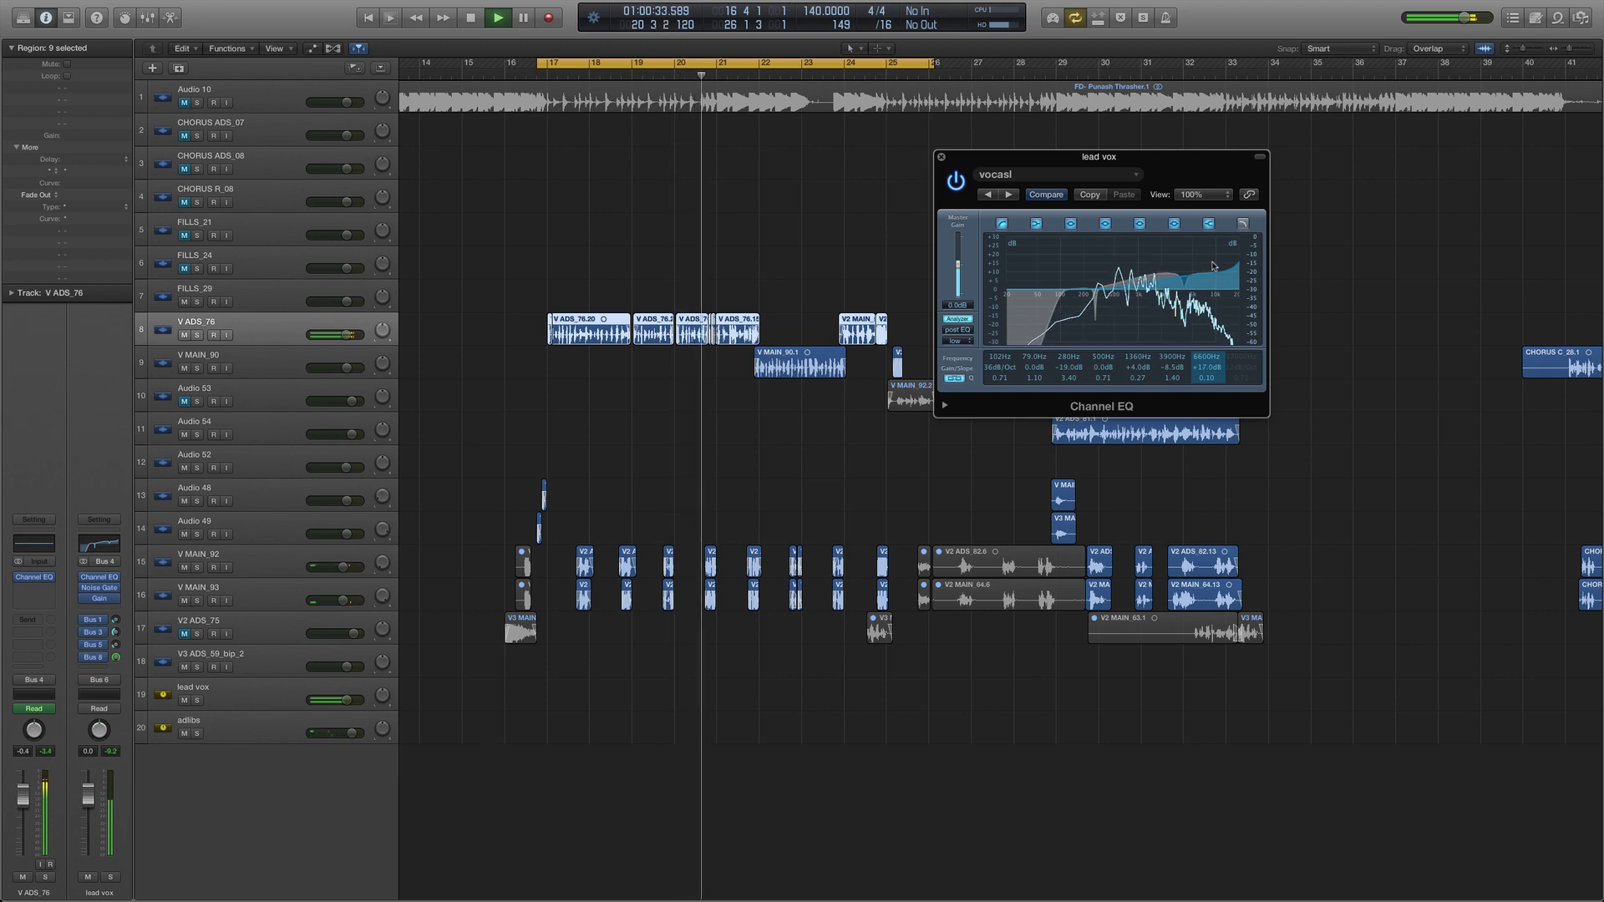
key(space)
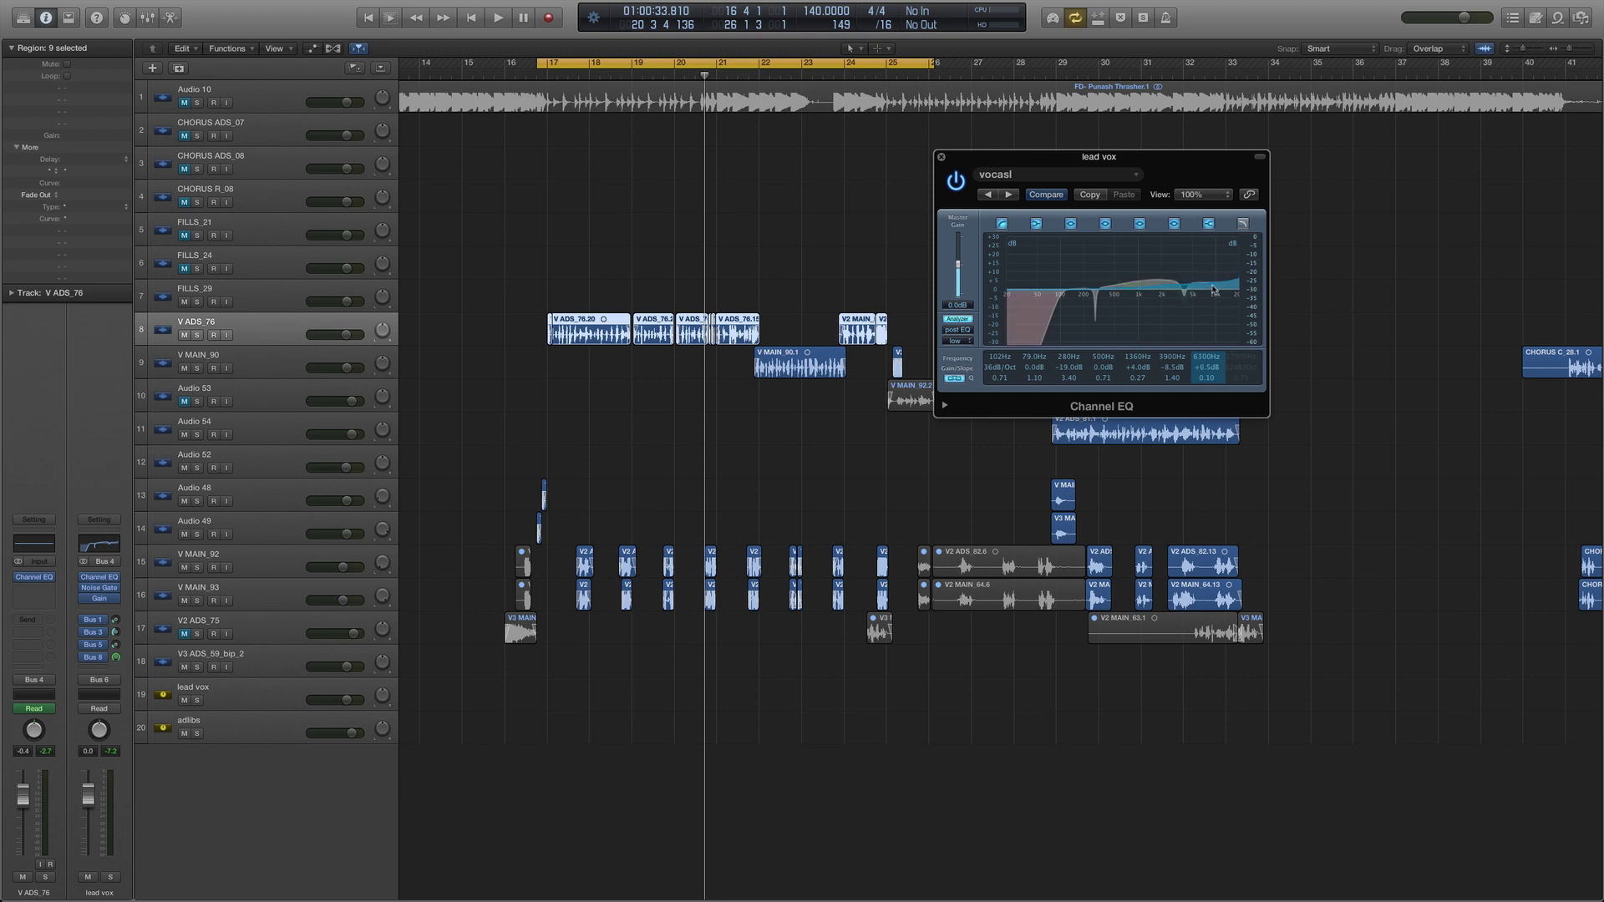
key(space)
drag(1214, 288, 1214, 285)
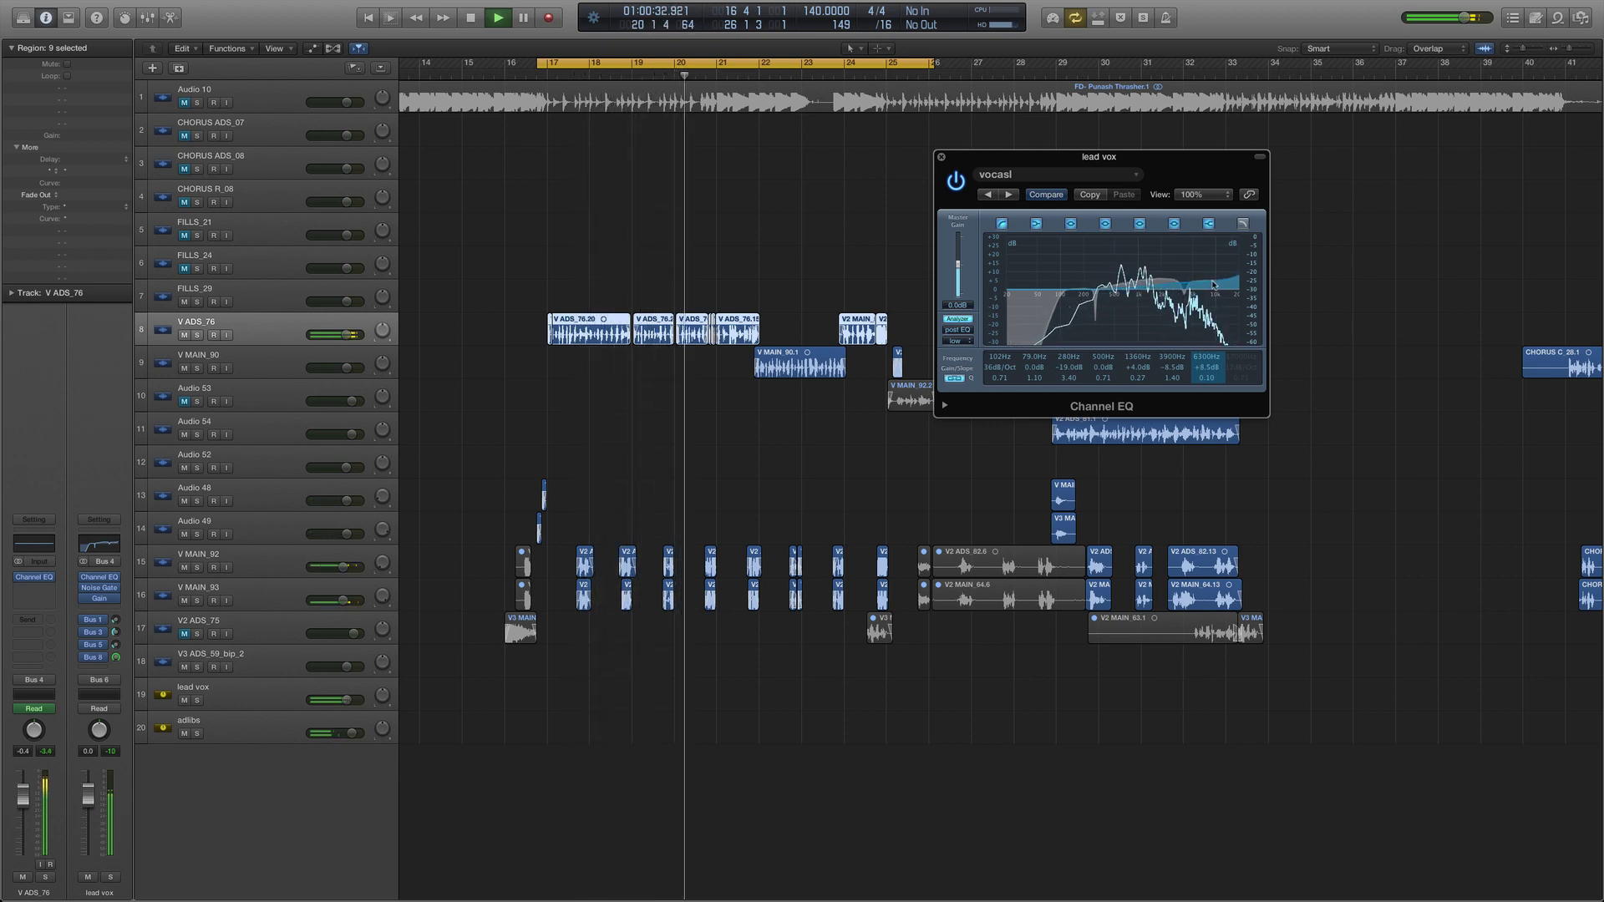